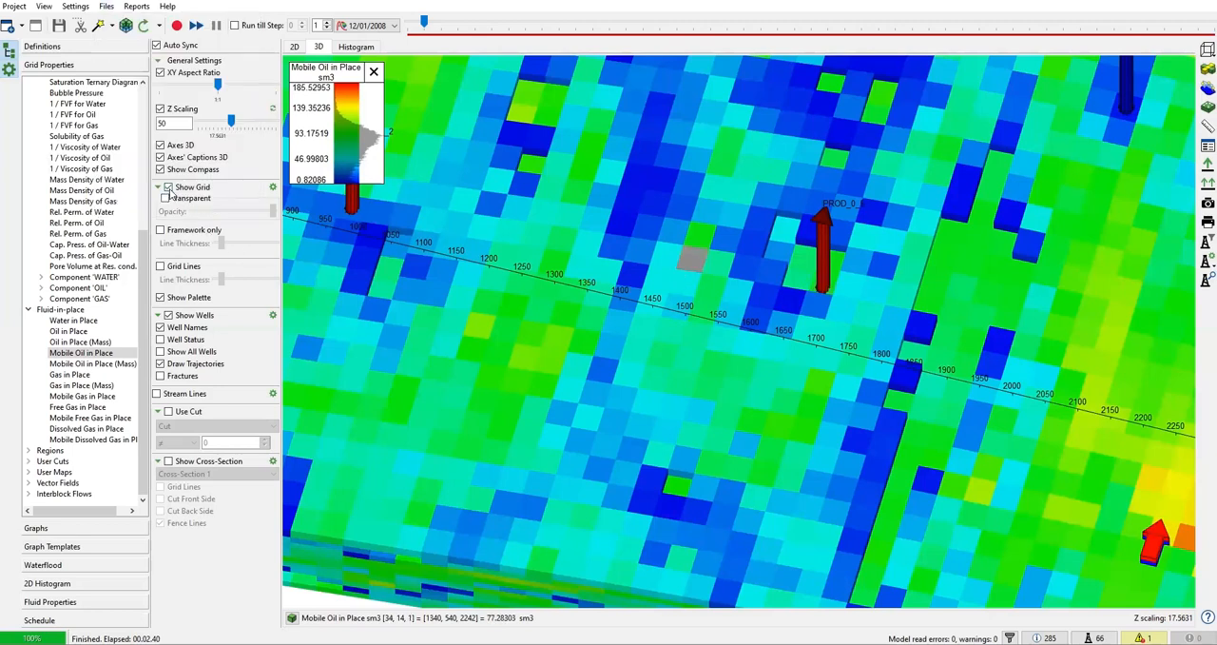
Display the well fractures at time step 2 (1/01/2009) in the 3D view with the grid hidden
{"action": "left_click", "coordinate": [168, 188]}
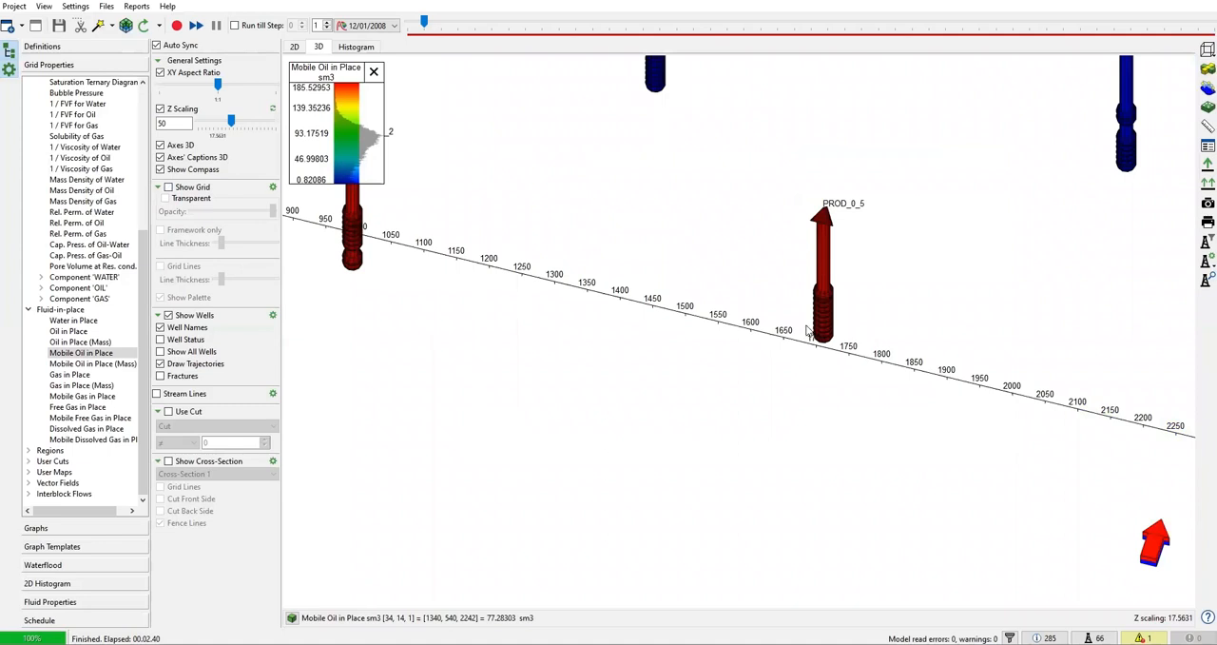
{"action": "left_click", "coordinate": [328, 27]}
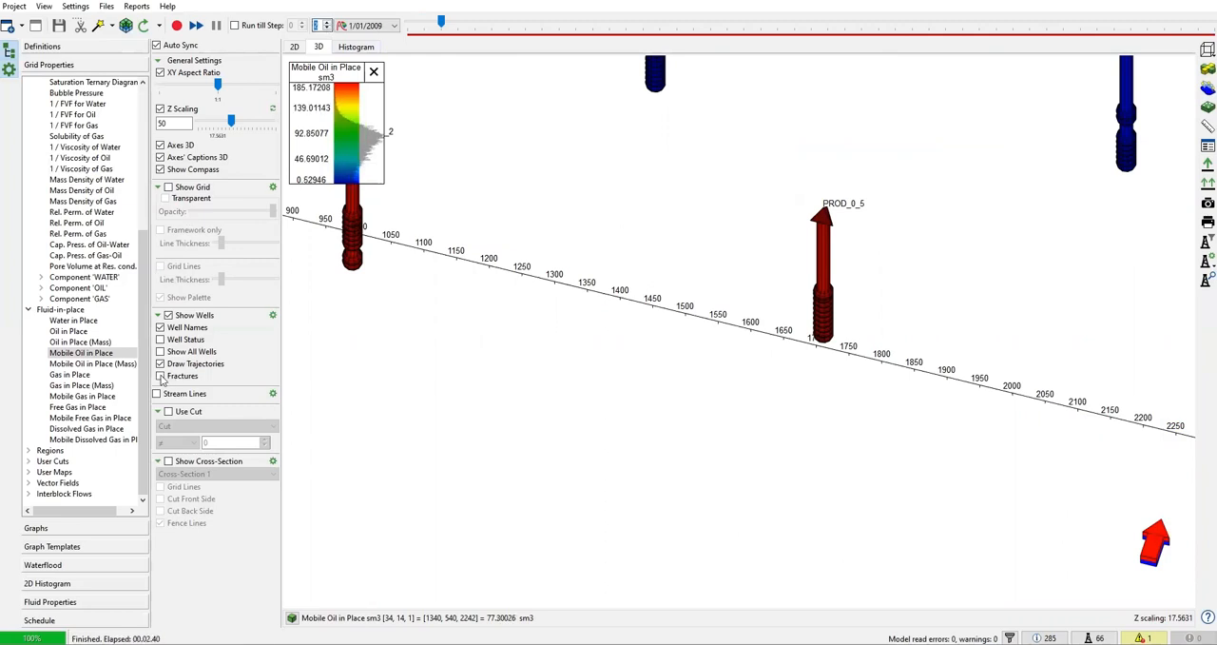
{"action": "left_click", "coordinate": [161, 377]}
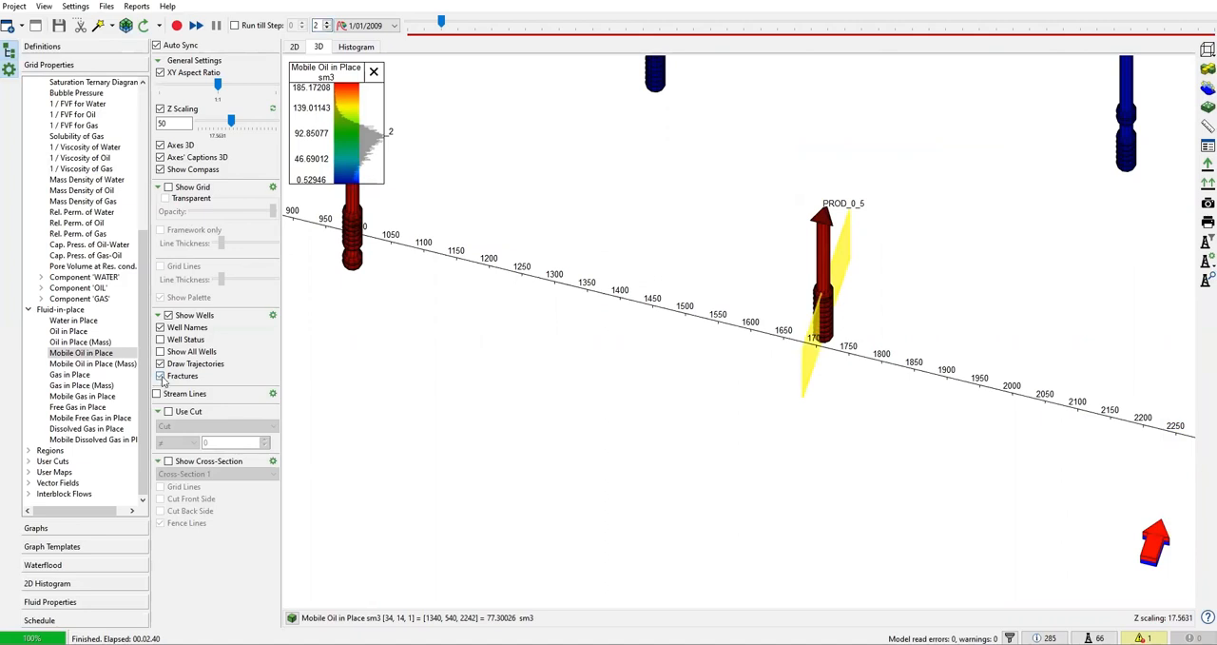
{"action": "left_click_drag", "start_coordinate": [815, 365], "coordinate": [825, 383]}
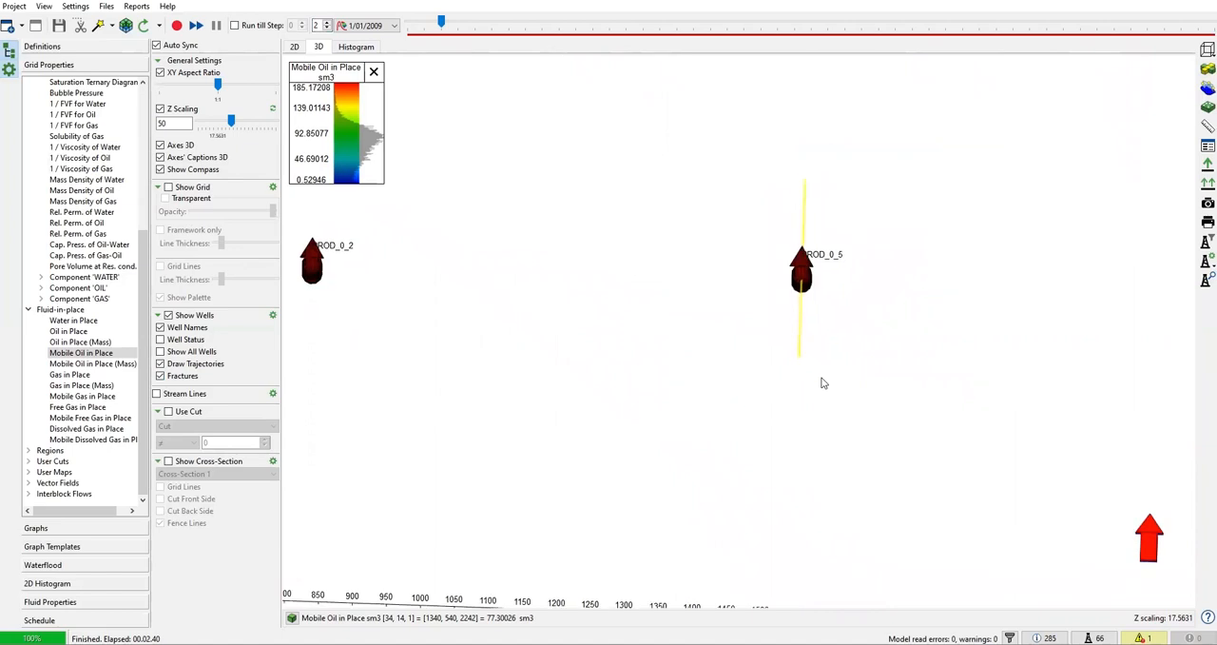
Compare well PROD_0_5 between 12/01/2008 and 1/01/2009 to see when its fracture appears
{"action": "left_click", "coordinate": [327, 28]}
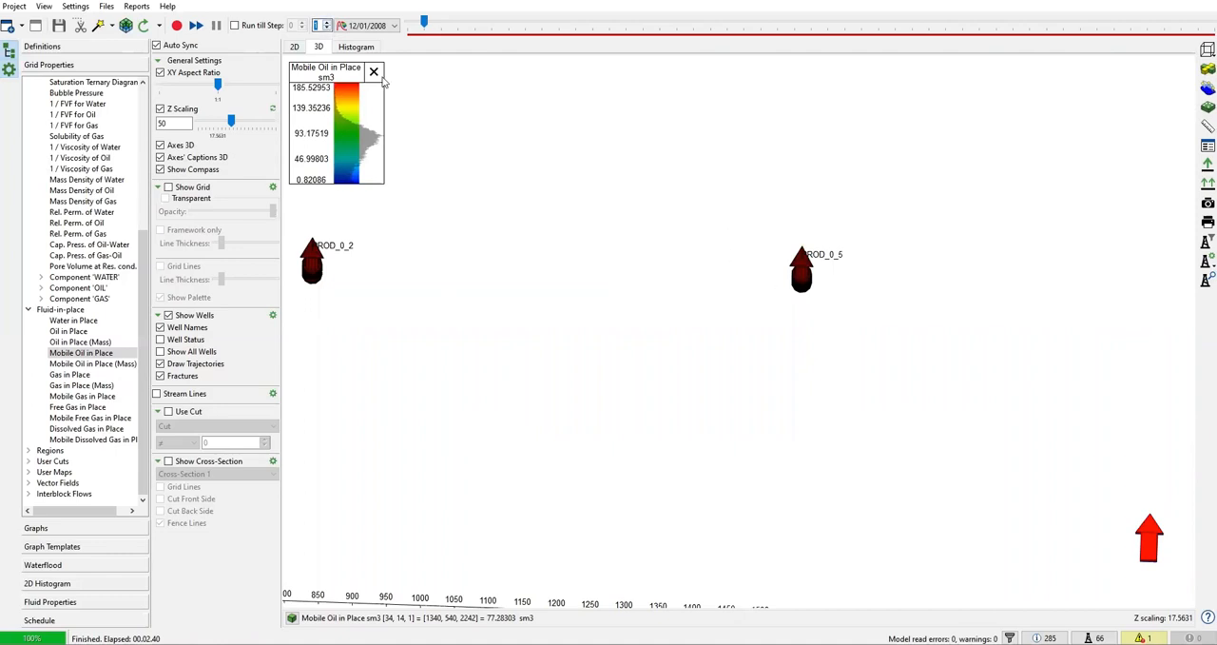
{"action": "left_click", "coordinate": [327, 22]}
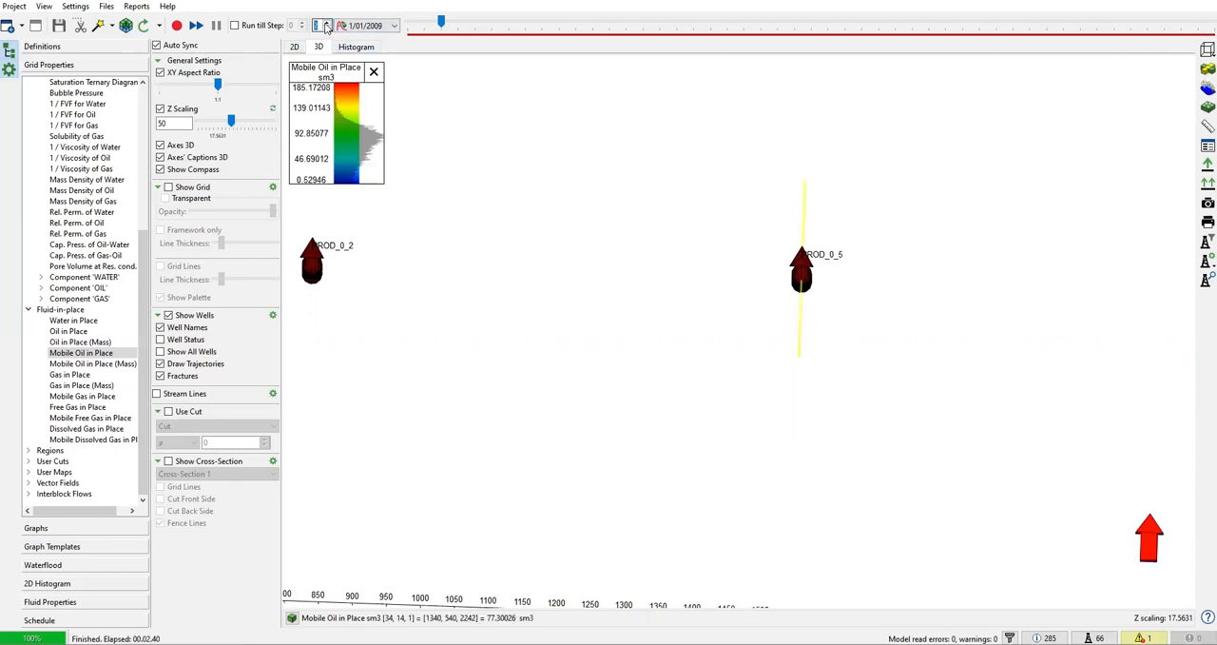
{"action": "left_click_drag", "start_coordinate": [801, 253], "coordinate": [779, 255]}
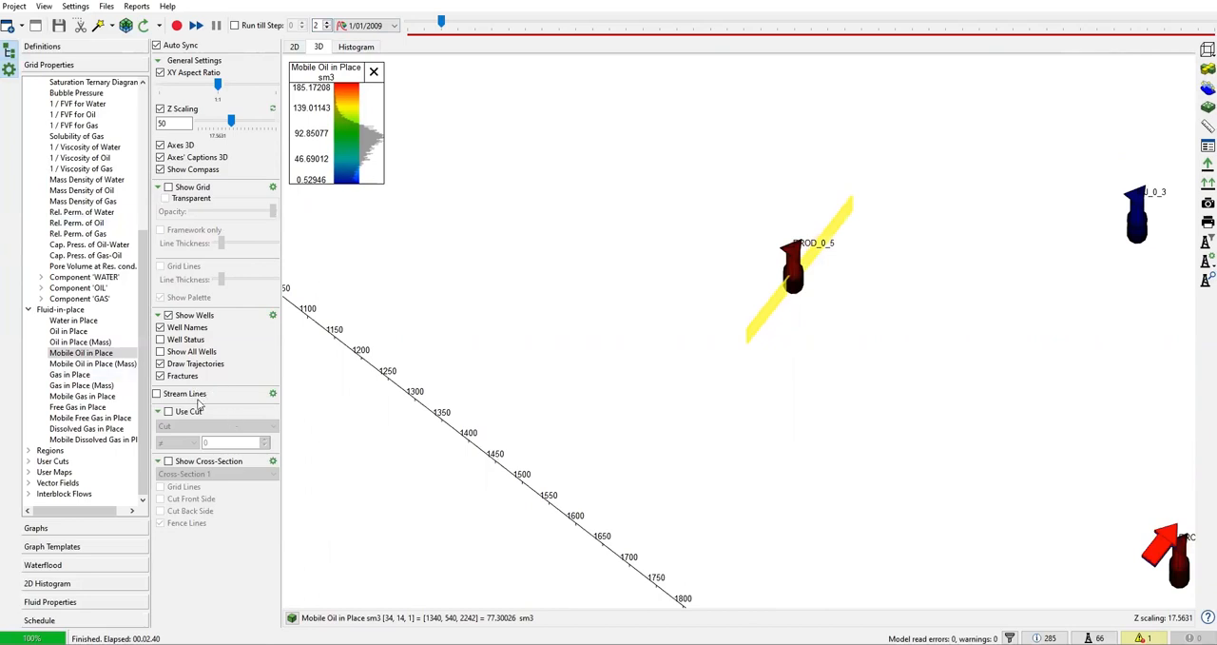
Examine the orientation and extent of the fracture at PROD_0_5 relative to the neighbouring injectors and producers
{"action": "double_click", "coordinate": [606, 438]}
{"action": "mouse_move", "coordinate": [674, 435]}
{"action": "left_mouse_down"}
{"action": "mouse_move", "coordinate": [684, 466]}
{"action": "mouse_move", "coordinate": [690, 438]}
{"action": "left_mouse_up"}
{"action": "scroll", "coordinate": [693, 419], "scroll_direction": "up", "scroll_amount": 6}
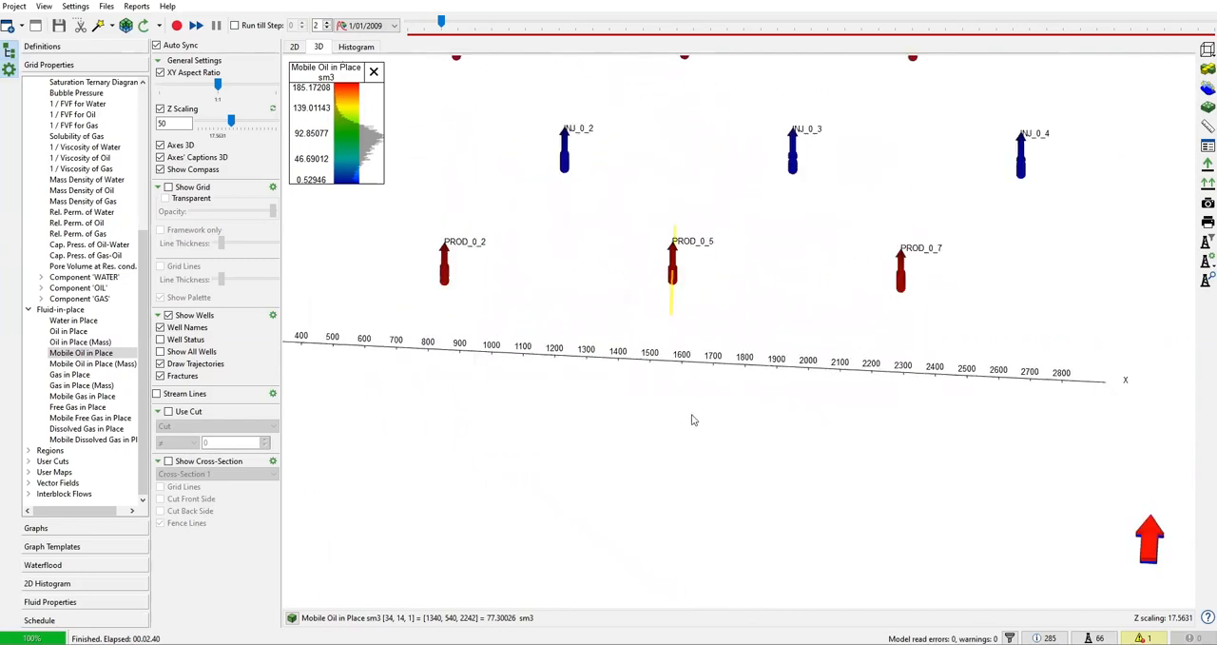
{"action": "left_click_drag", "start_coordinate": [648, 270], "coordinate": [634, 425]}
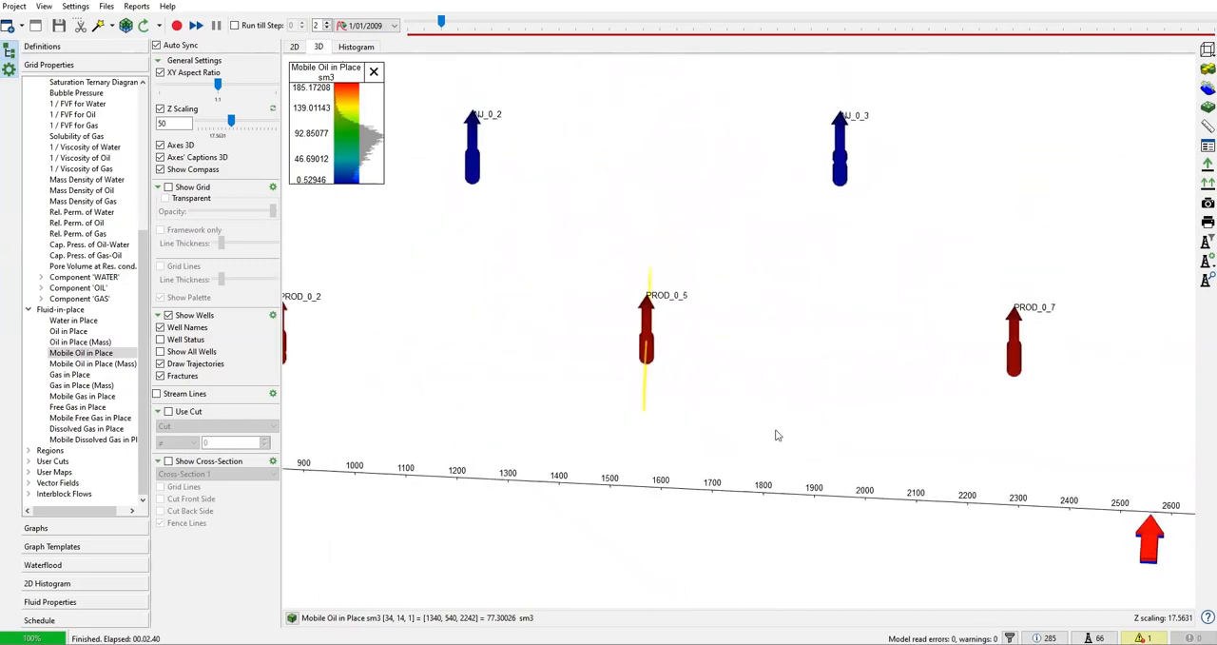
{"action": "left_click_drag", "start_coordinate": [776, 430], "coordinate": [743, 428]}
{"action": "double_click", "coordinate": [742, 432]}
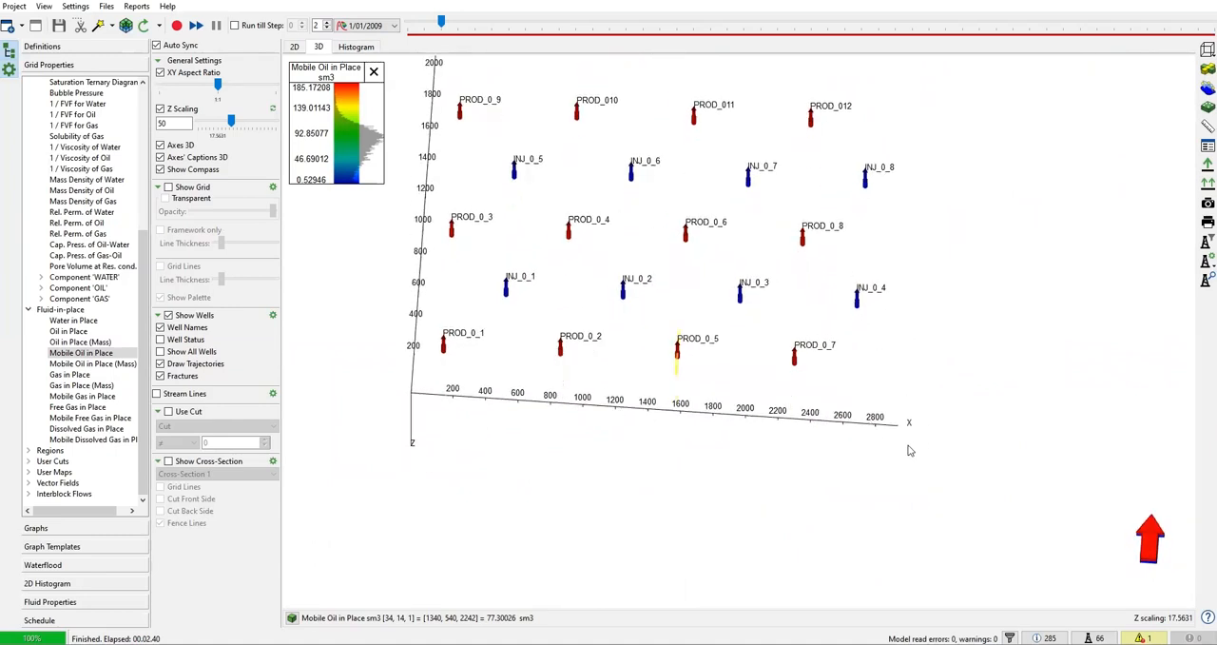
{"action": "scroll", "coordinate": [691, 375], "scroll_direction": "up", "scroll_amount": 4}
{"action": "scroll", "coordinate": [693, 379], "scroll_direction": "up", "scroll_amount": 2}
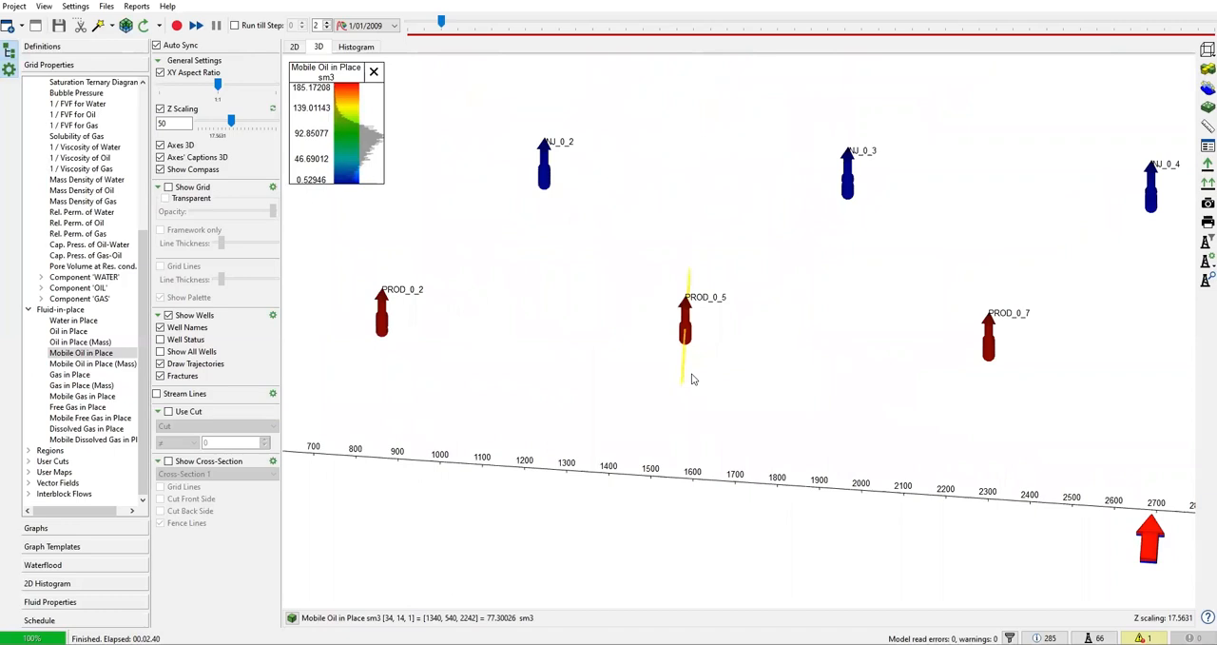
{"action": "scroll", "coordinate": [693, 379], "scroll_direction": "up", "scroll_amount": 4}
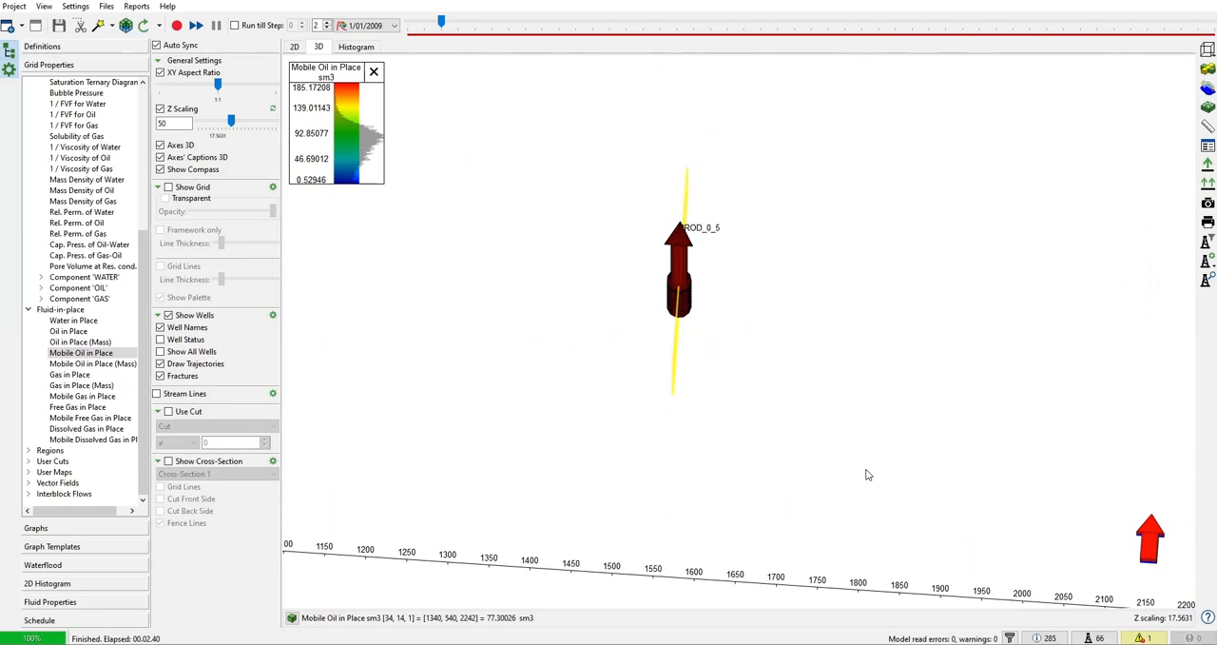
{"action": "scroll", "coordinate": [858, 465], "scroll_direction": "down", "scroll_amount": 5}
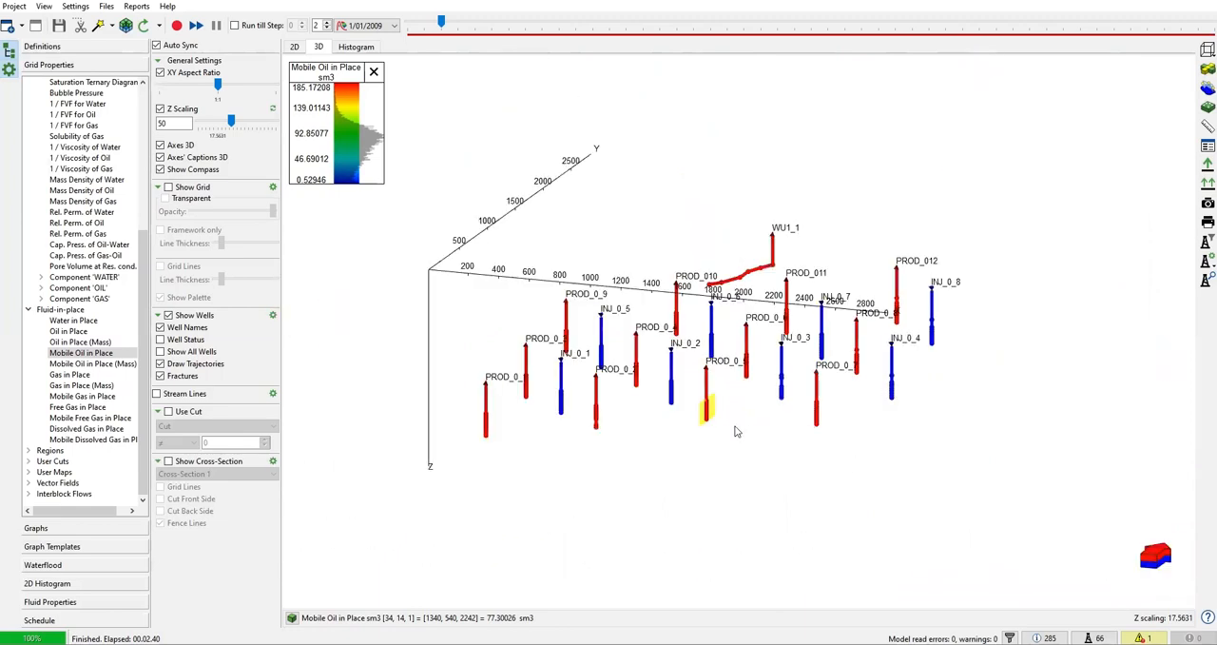
Turn the grid display back on, comparing the Mobile Oil in Place map with the fracture location at PROD_0_5
{"action": "left_click", "coordinate": [168, 187]}
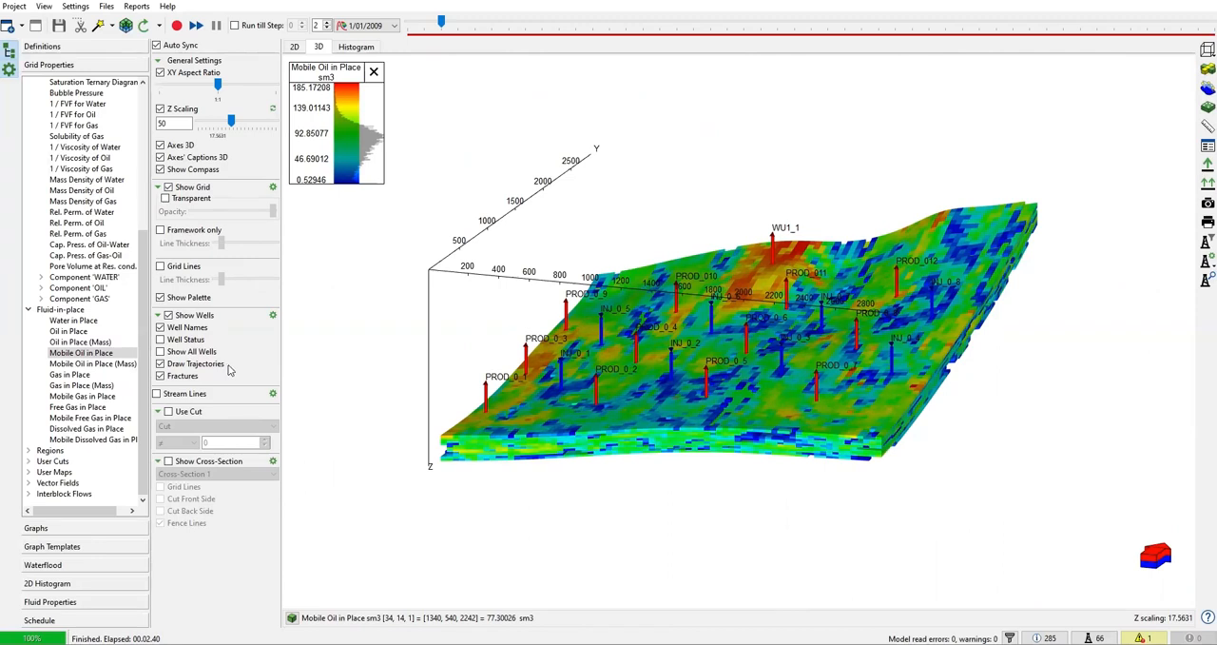
{"action": "mouse_move", "coordinate": [337, 372]}
{"action": "left_mouse_down"}
{"action": "mouse_move", "coordinate": [340, 382]}
{"action": "mouse_move", "coordinate": [348, 353]}
{"action": "left_mouse_up"}
{"action": "scroll", "coordinate": [409, 327], "scroll_direction": "up", "scroll_amount": 3}
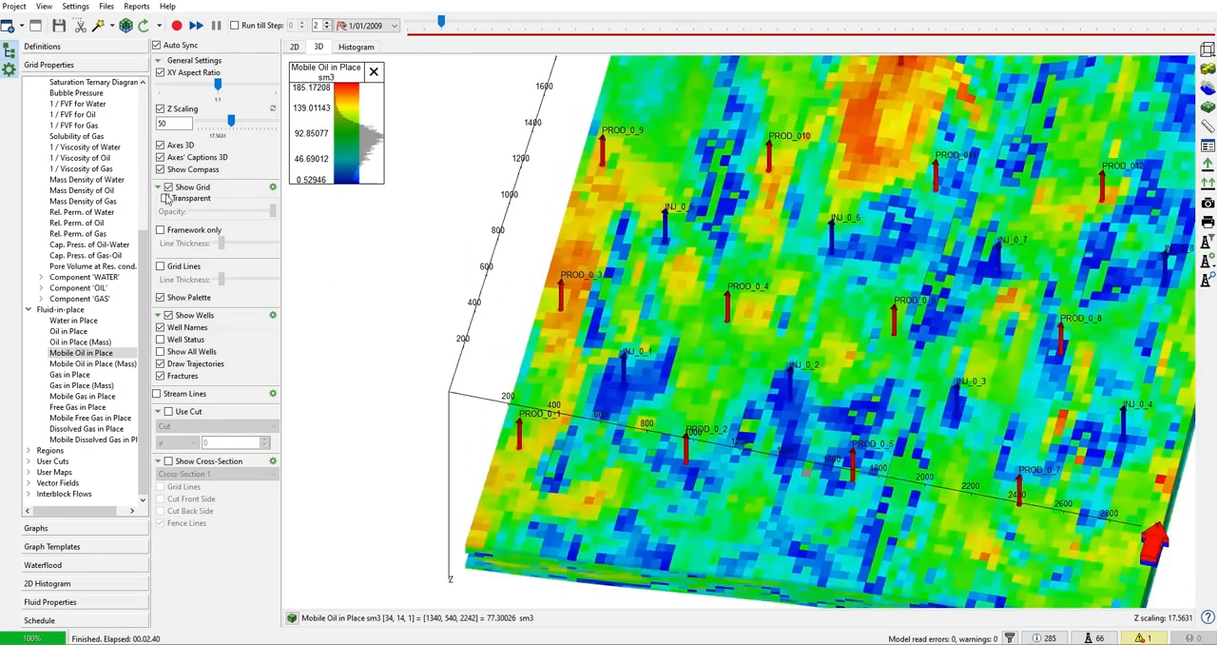
{"action": "left_click", "coordinate": [168, 187]}
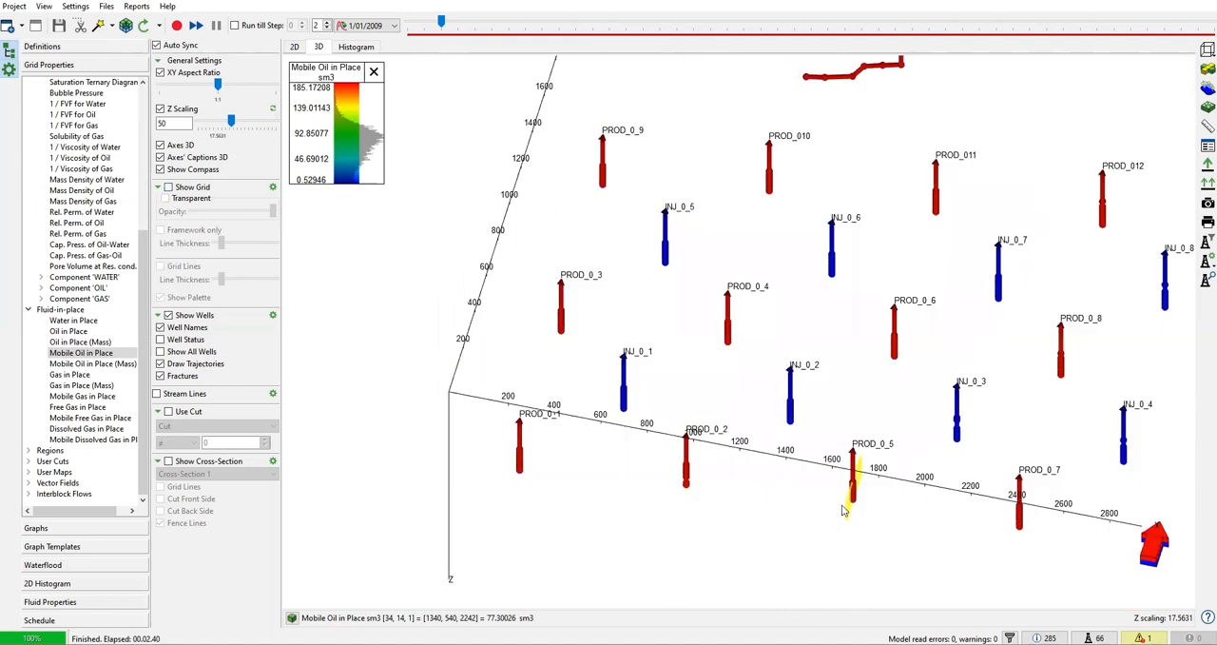
{"action": "scroll", "coordinate": [848, 510], "scroll_direction": "up", "scroll_amount": 3}
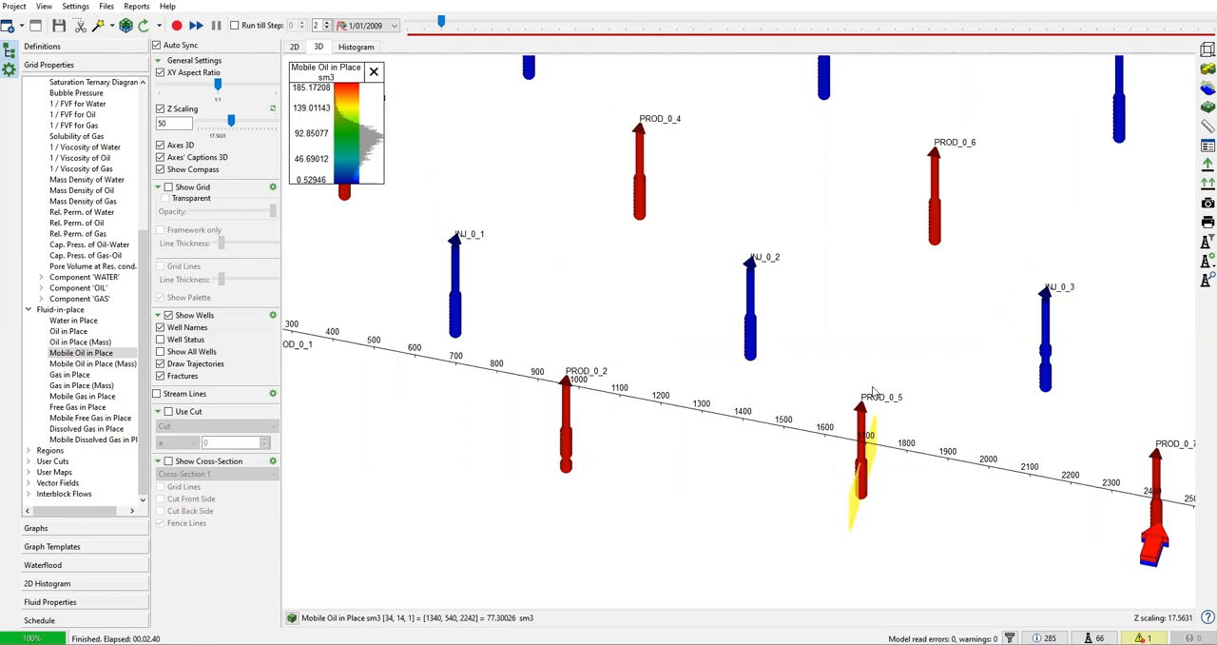
{"action": "left_click", "coordinate": [168, 188]}
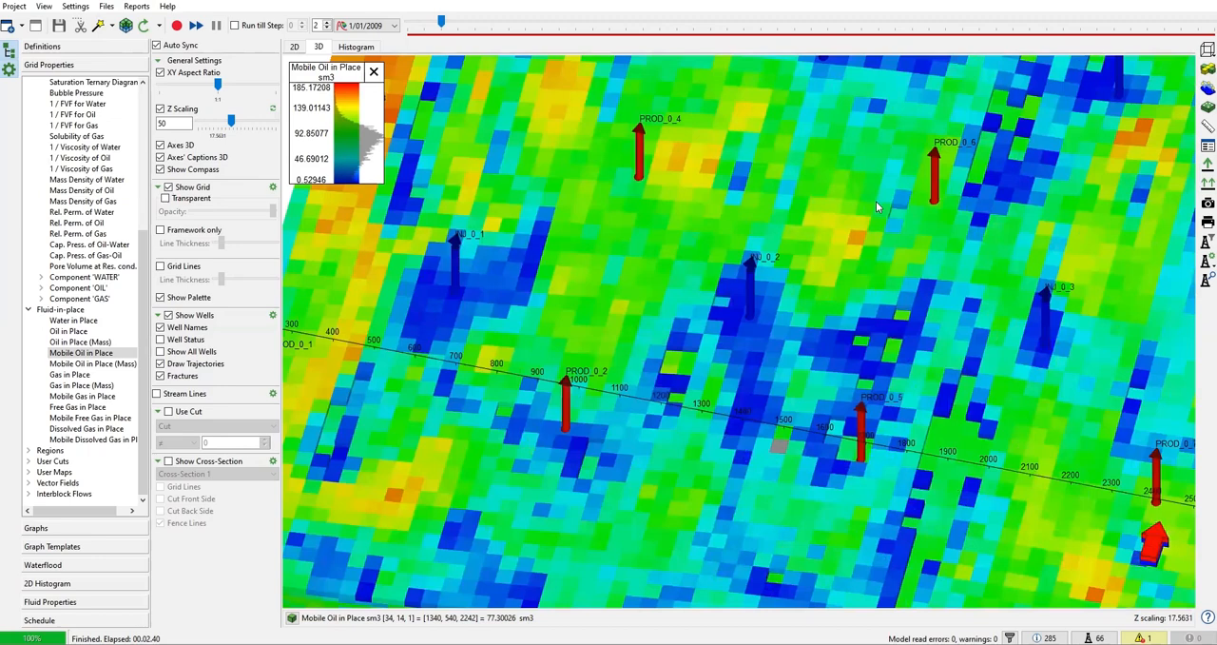
Advance the model to time step 5 (5/01/2009) with well PROD_0_6 in close view
{"action": "scroll", "coordinate": [876, 200], "scroll_direction": "up", "scroll_amount": 2}
{"action": "scroll", "coordinate": [960, 203], "scroll_direction": "up", "scroll_amount": 2}
{"action": "right_click", "coordinate": [942, 213]}
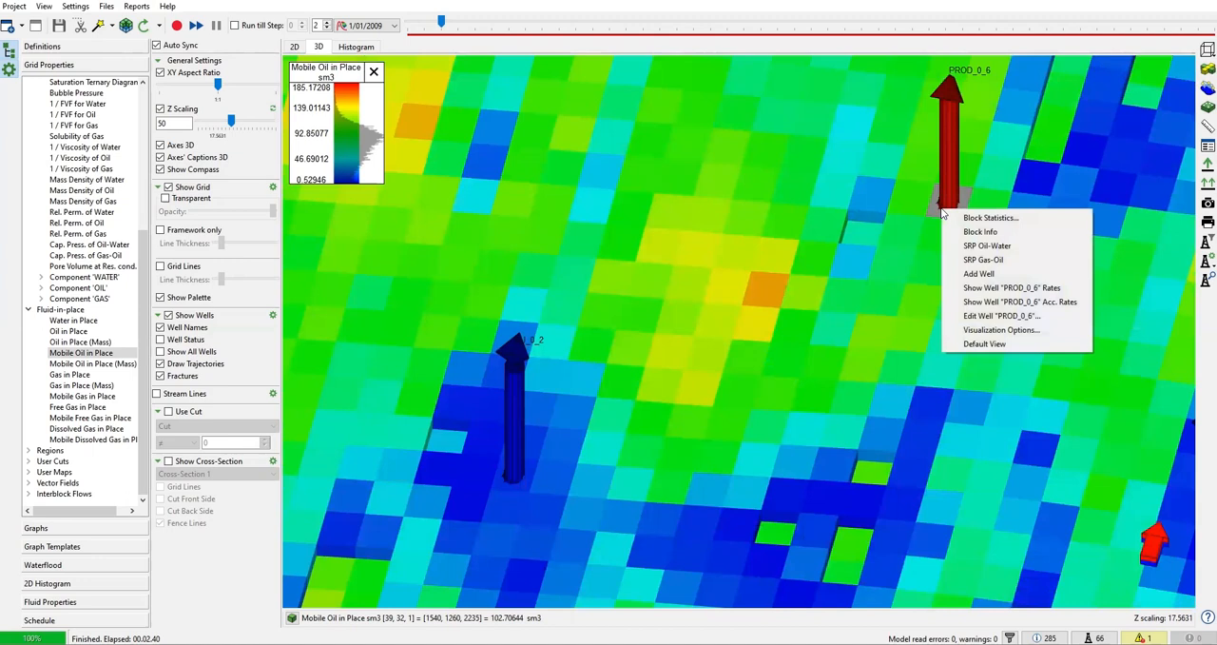
{"action": "left_click", "coordinate": [326, 26]}
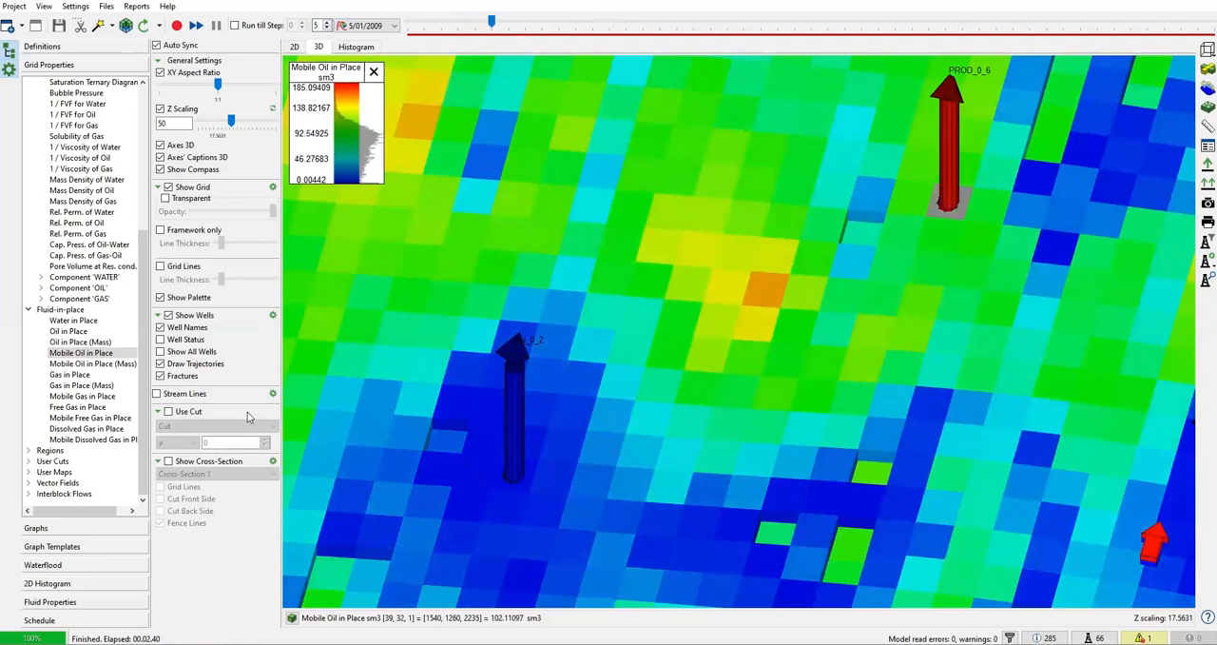
Examine the oil and water rate graph of well PROD_0_6 around the 5/01/2009 time step
{"action": "left_click", "coordinate": [42, 531]}
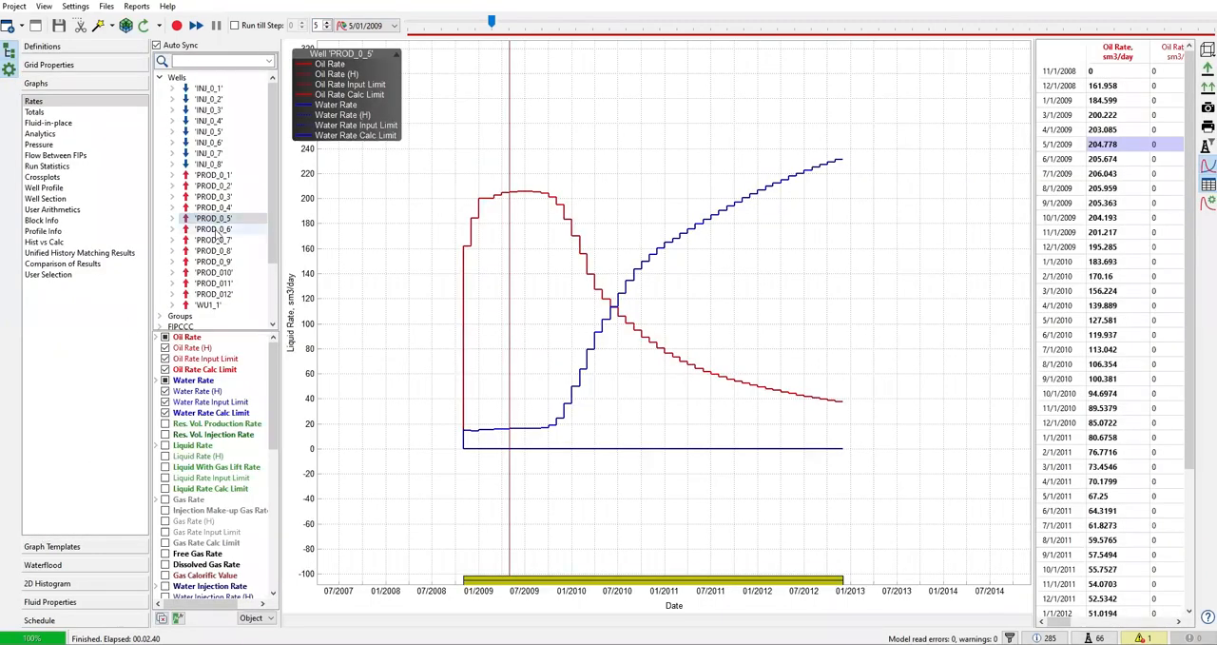
{"action": "left_click", "coordinate": [214, 230]}
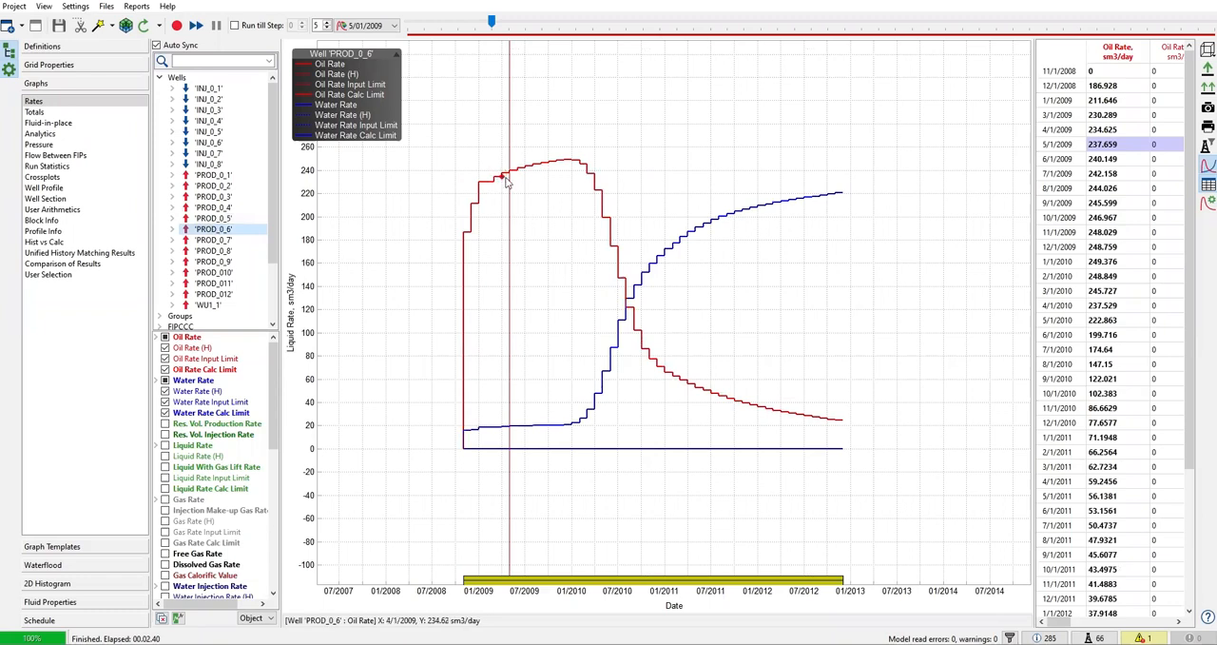
{"action": "mouse_move", "coordinate": [510, 176]}
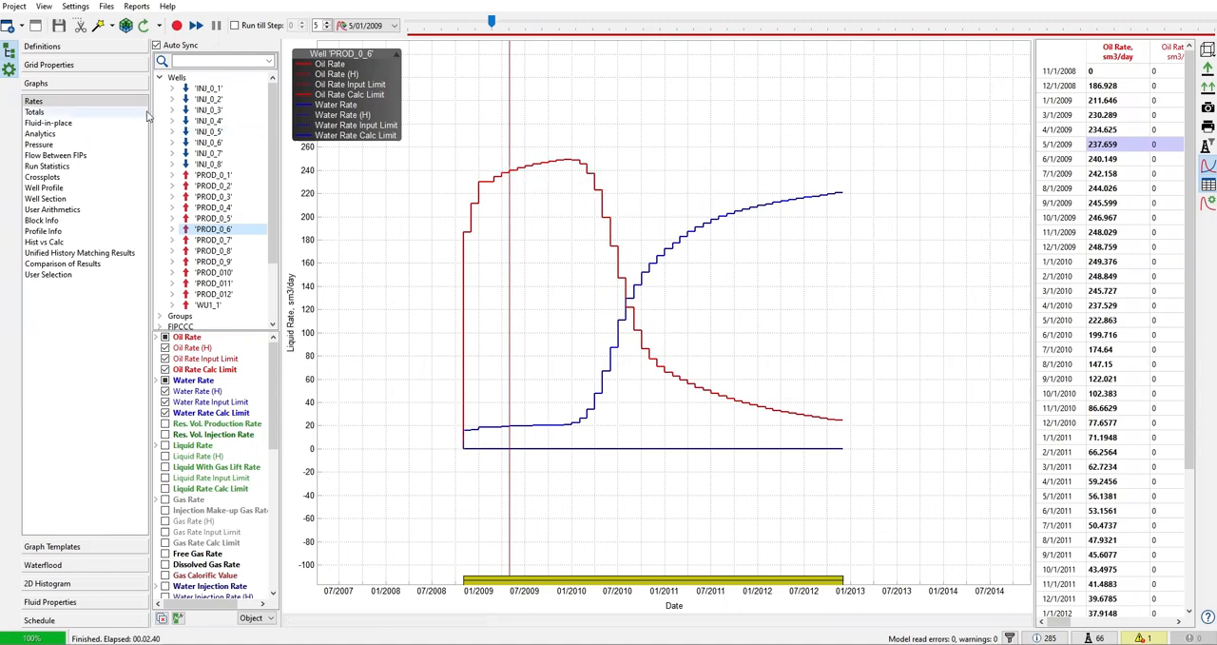
Return to the 3D grid view and open well PROD_0_6 for editing
{"action": "left_click", "coordinate": [53, 65]}
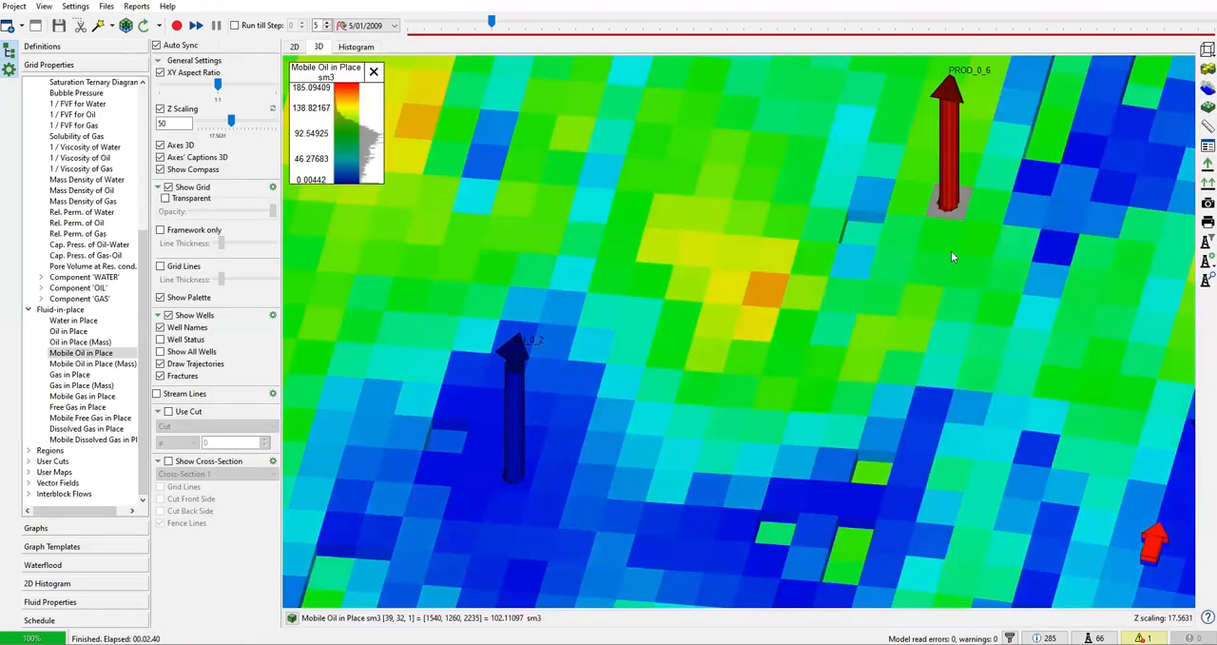
{"action": "left_click_drag", "start_coordinate": [947, 219], "coordinate": [919, 329]}
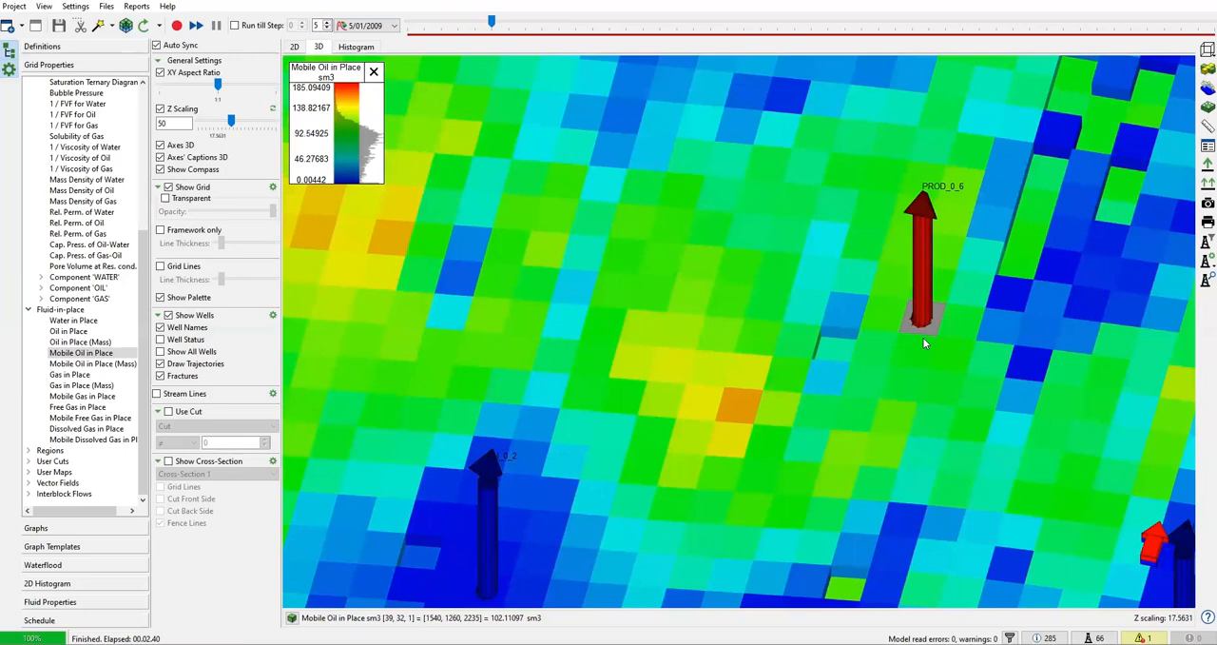
{"action": "right_click", "coordinate": [930, 330]}
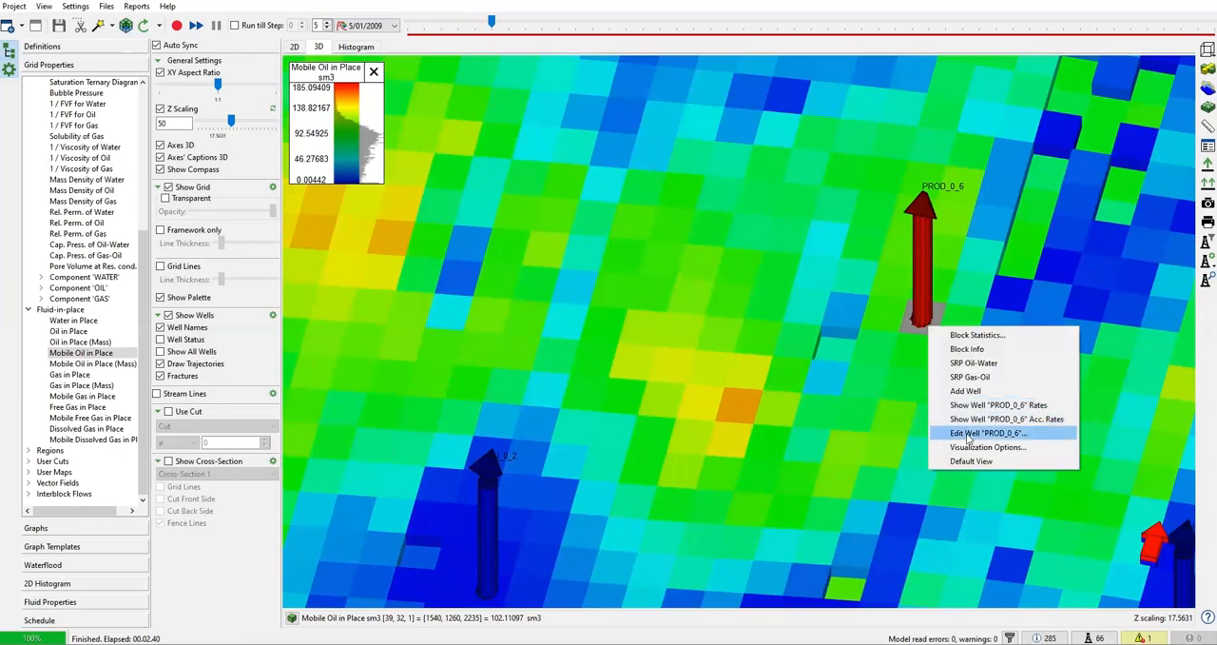
{"action": "left_click", "coordinate": [966, 436]}
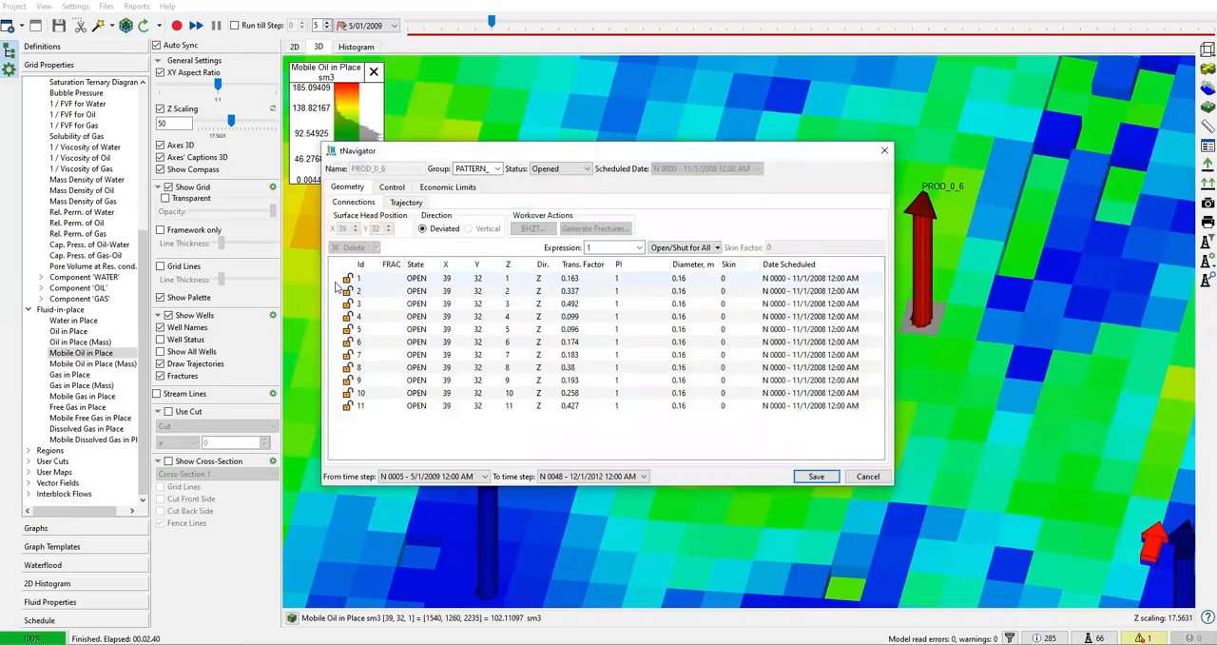
Select connections 1 to 11 of PROD_0_6 and start generating fractures for them
{"action": "left_click", "coordinate": [378, 291]}
{"action": "left_click", "coordinate": [369, 279]}
{"action": "left_click", "coordinate": [371, 406], "text": "shift"}
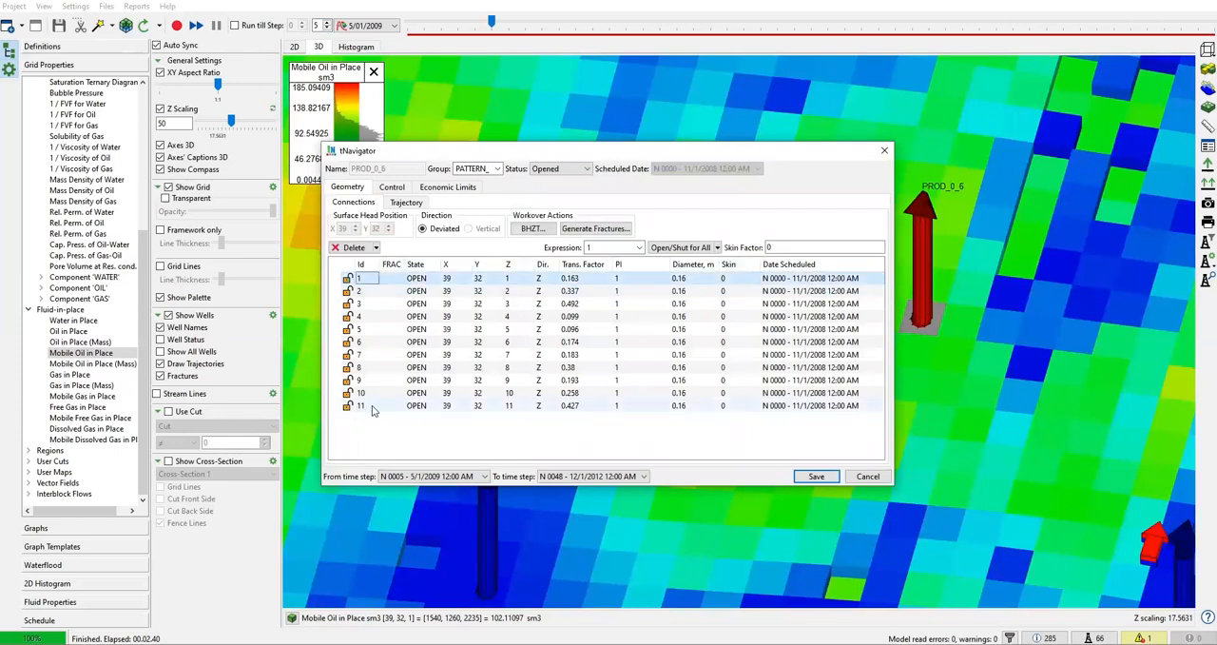
{"action": "left_click", "coordinate": [591, 228]}
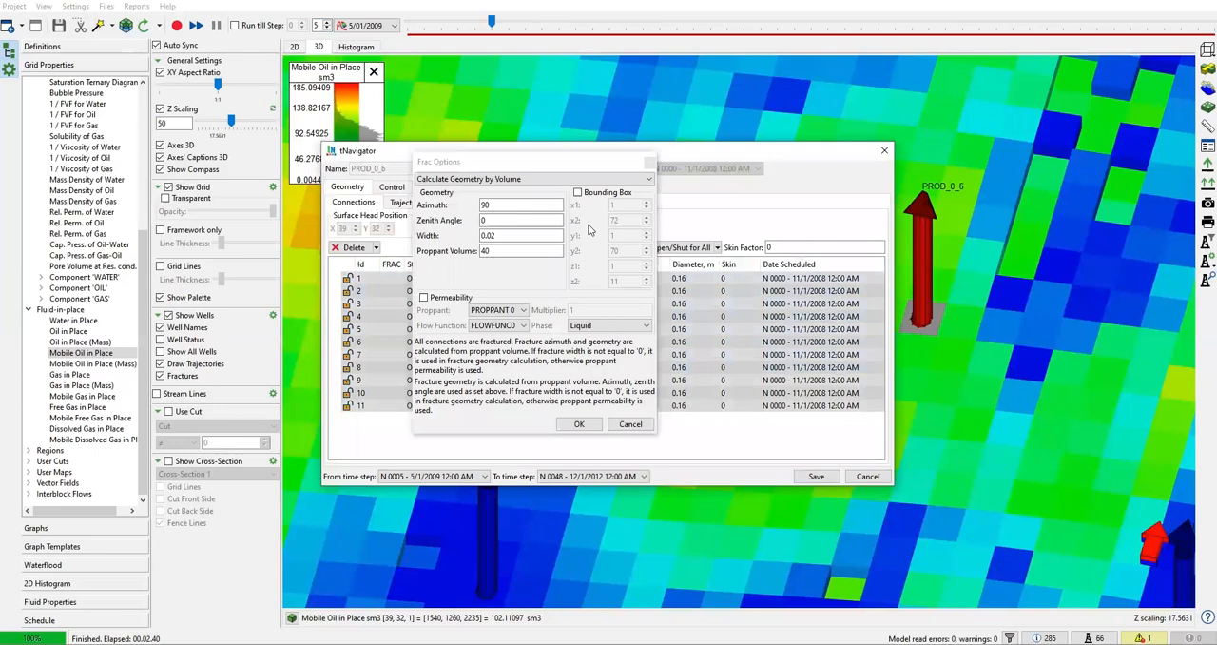
Set the fracture geometry mode to Manual with an azimuth of 110
{"action": "left_click", "coordinate": [476, 180]}
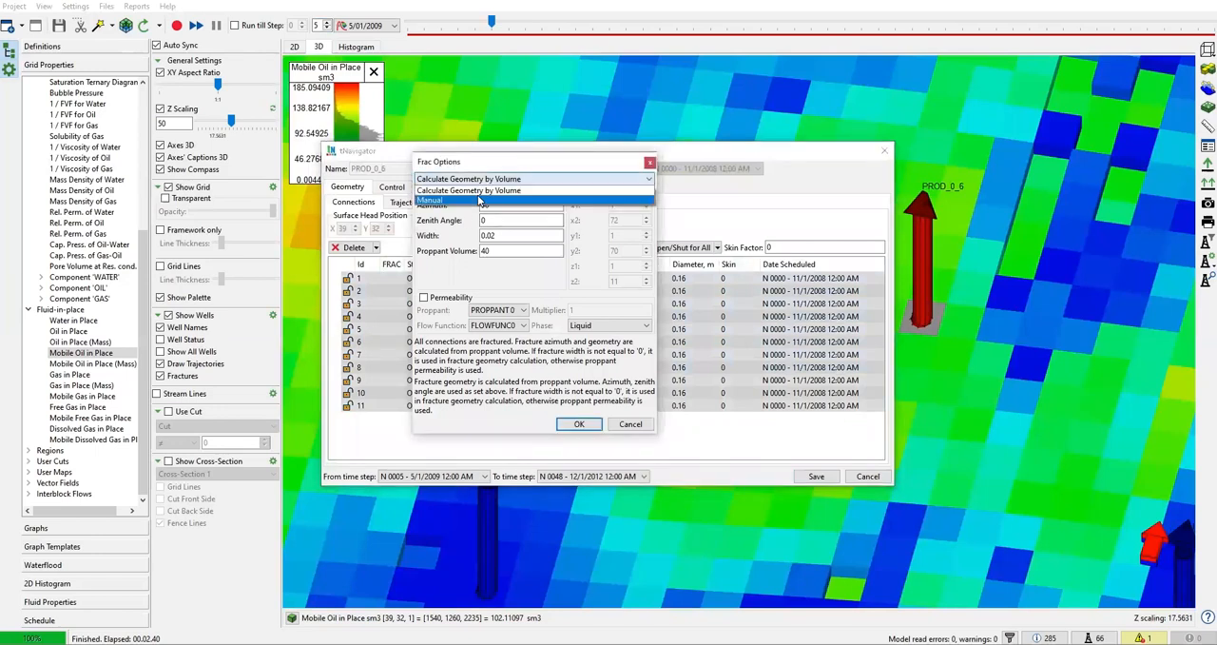
{"action": "left_click", "coordinate": [479, 199]}
{"action": "double_click", "coordinate": [493, 206]}
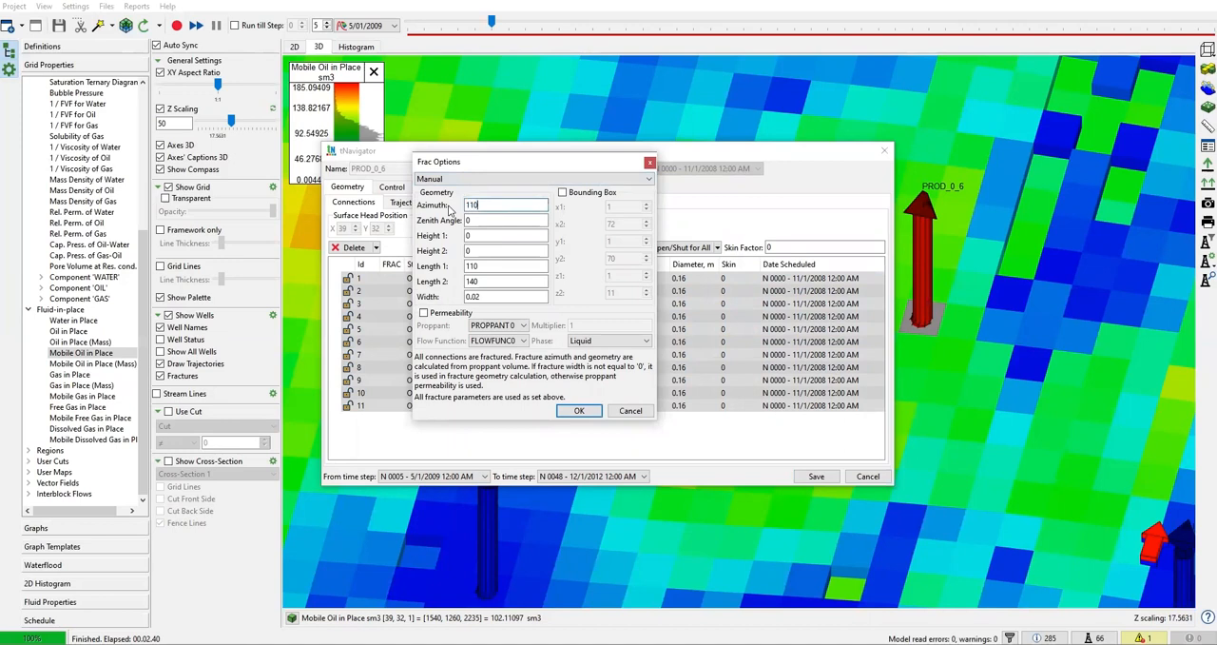
{"action": "key", "text": "Tab"}
{"action": "key", "text": "Tab"}
{"action": "left_click", "coordinate": [595, 178]}
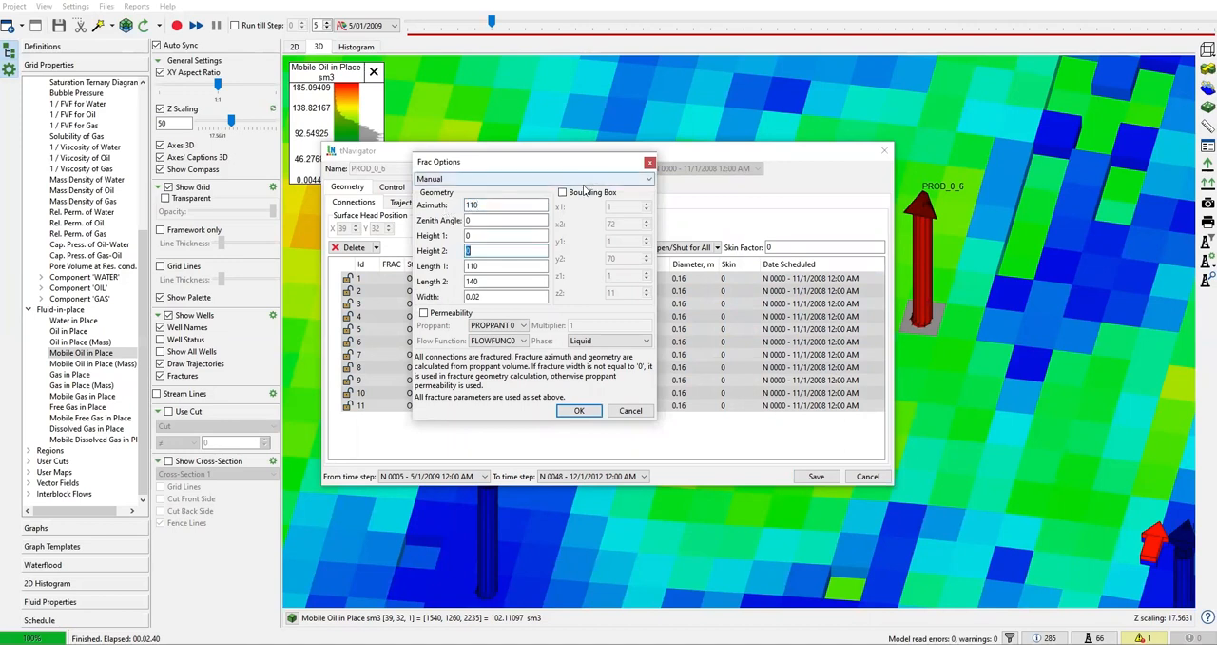
{"action": "left_click", "coordinate": [584, 200]}
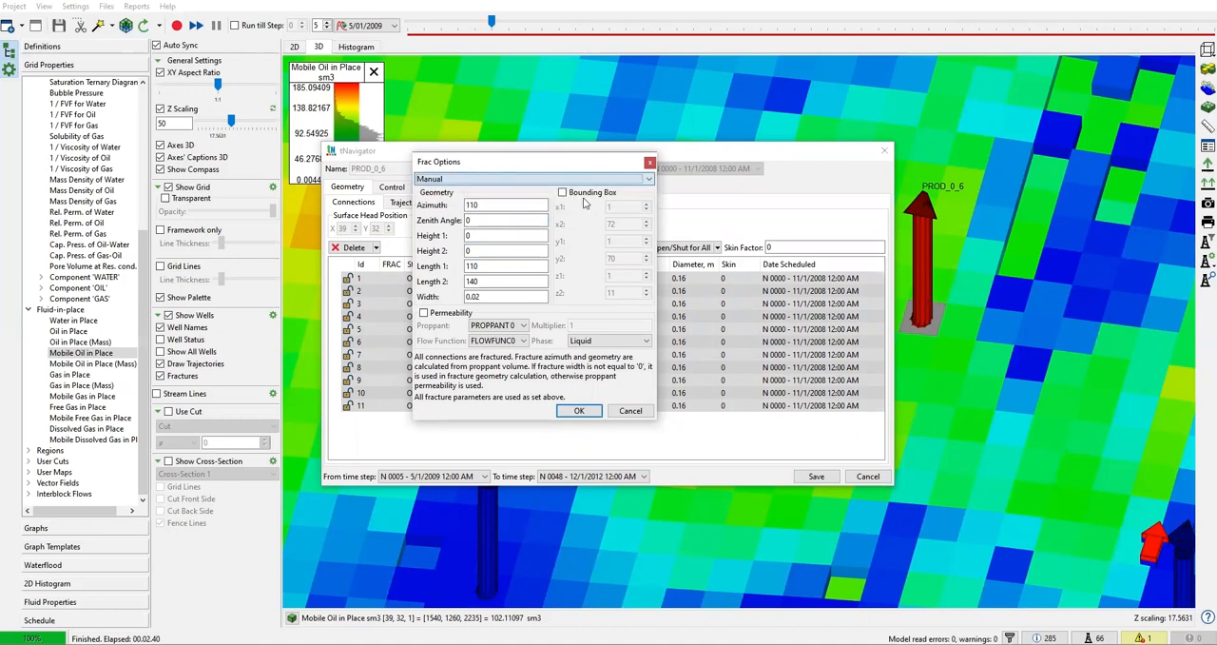
Enable the bounding box for the fracture with its default x, y and z limits
{"action": "left_click", "coordinate": [584, 194]}
{"action": "left_click", "coordinate": [624, 224]}
{"action": "left_click", "coordinate": [620, 257]}
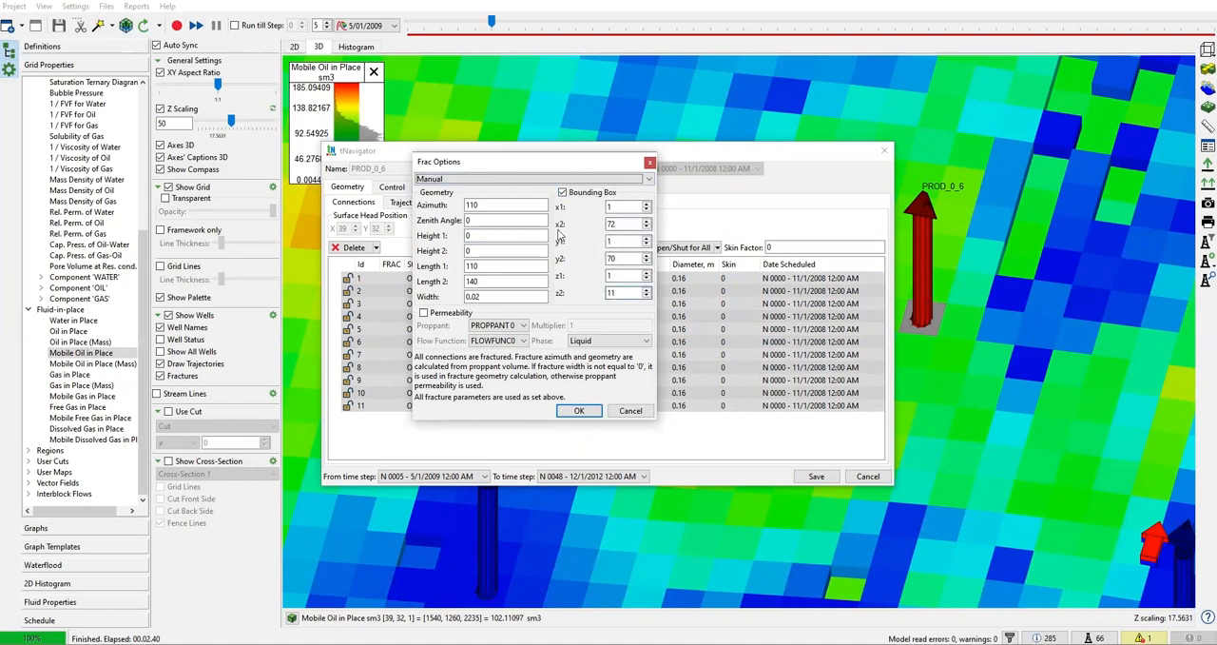
Enable fracture permeability and assign PROPPANT 1 with the flow function FLOWFUNC1
{"action": "left_click", "coordinate": [424, 313]}
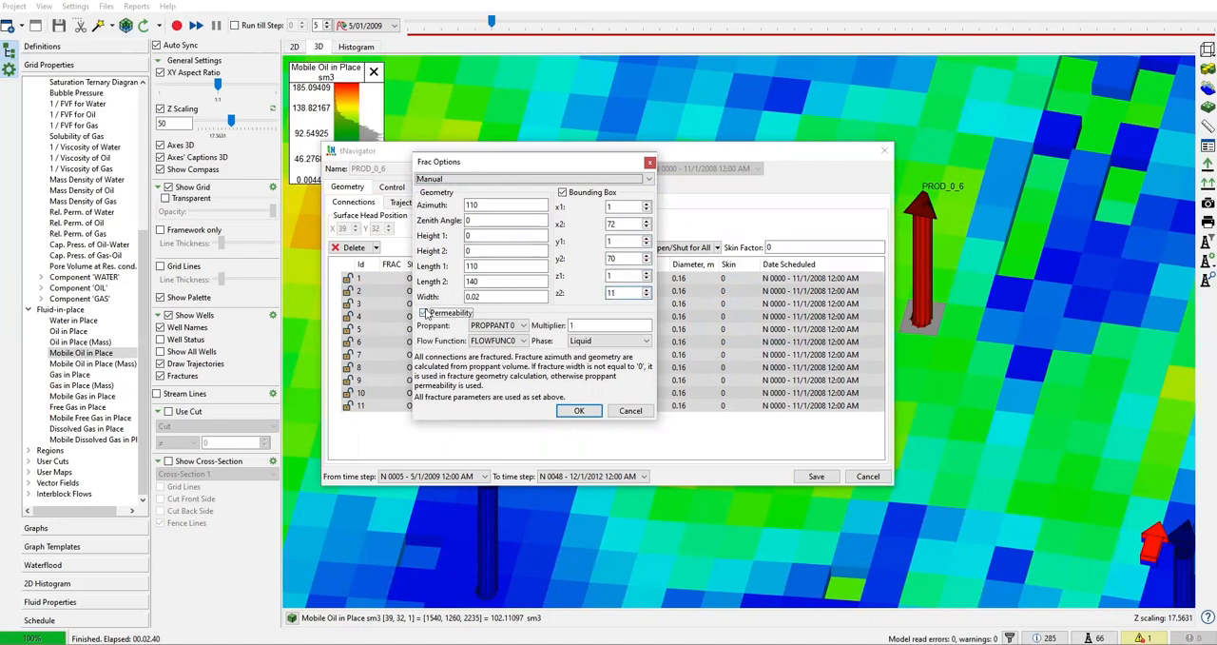
{"action": "left_click", "coordinate": [499, 325]}
{"action": "left_click", "coordinate": [513, 346]}
{"action": "left_click", "coordinate": [513, 340]}
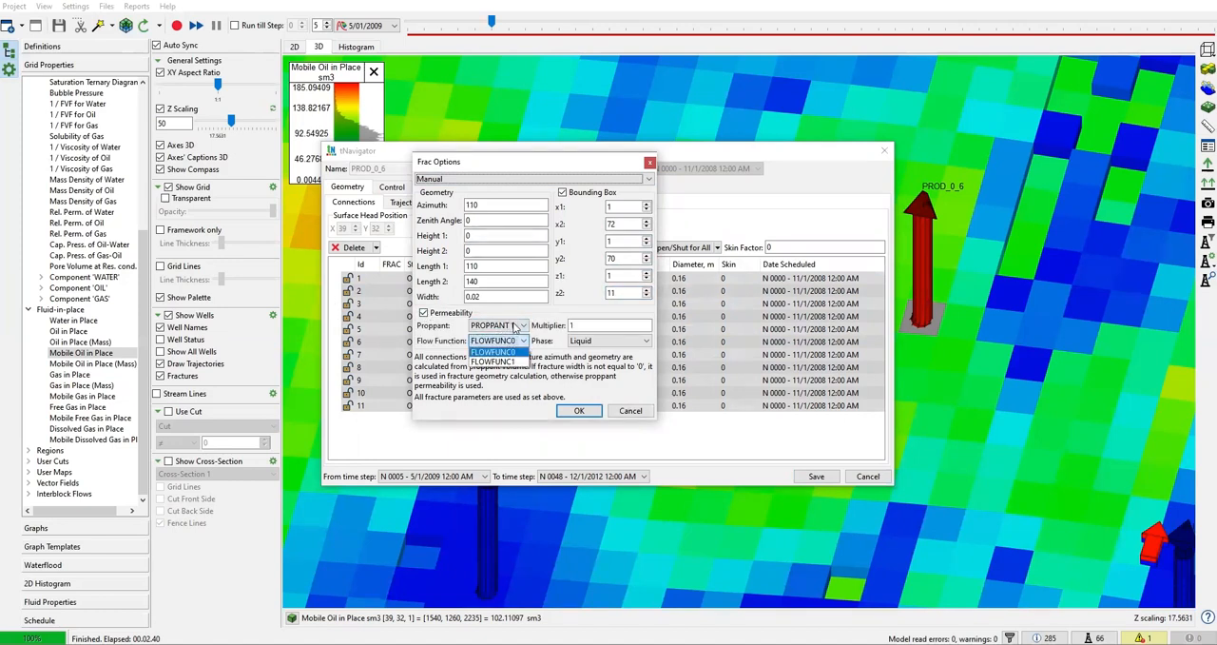
{"action": "left_click", "coordinate": [497, 363]}
Set the permeability multiplier to 3 and the phase to Time, and save the generated fractures to PROD_0_6
{"action": "left_click", "coordinate": [574, 325]}
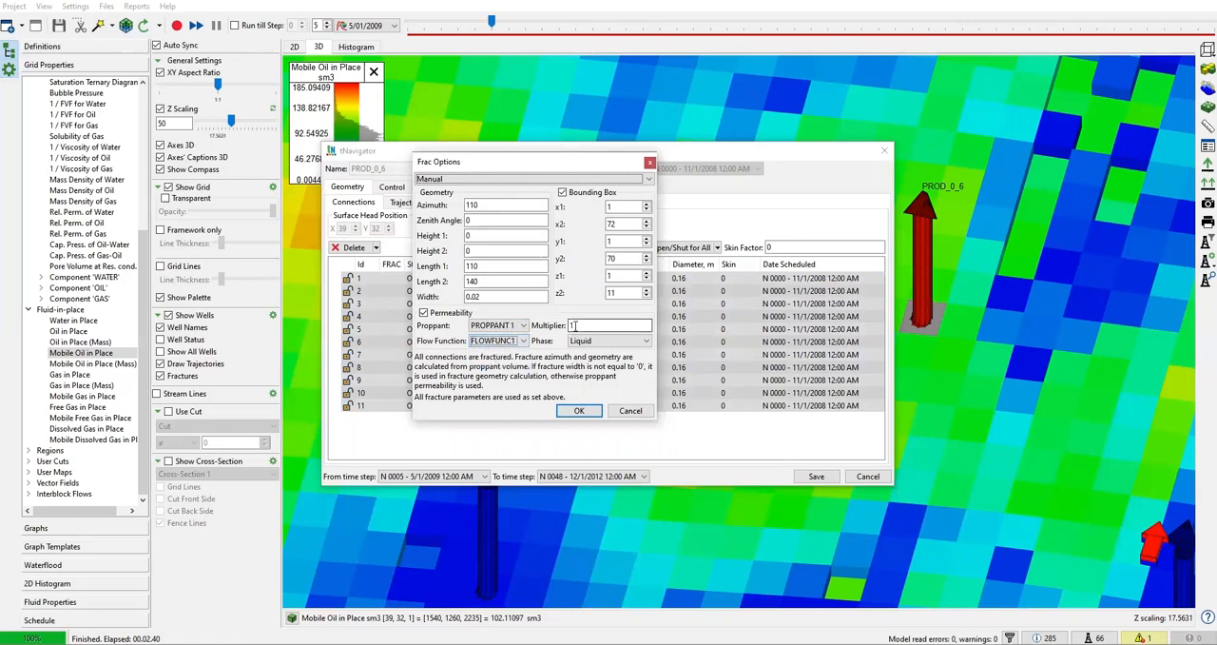
{"action": "key", "text": "Tab"}
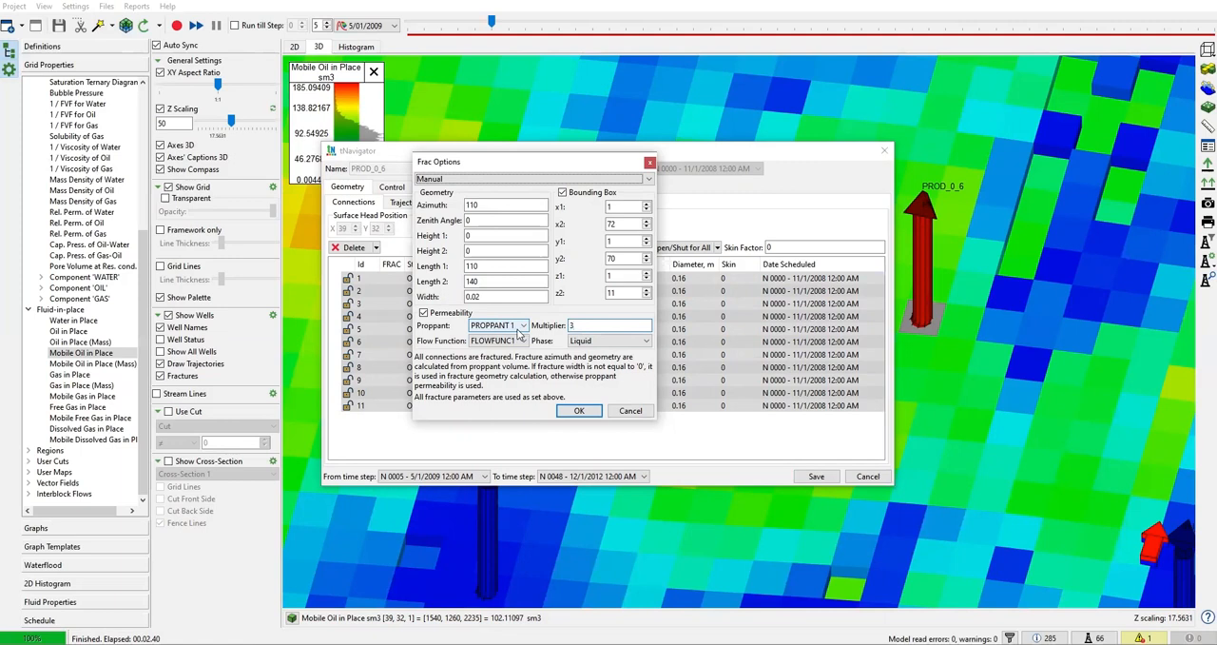
{"action": "left_click", "coordinate": [595, 345]}
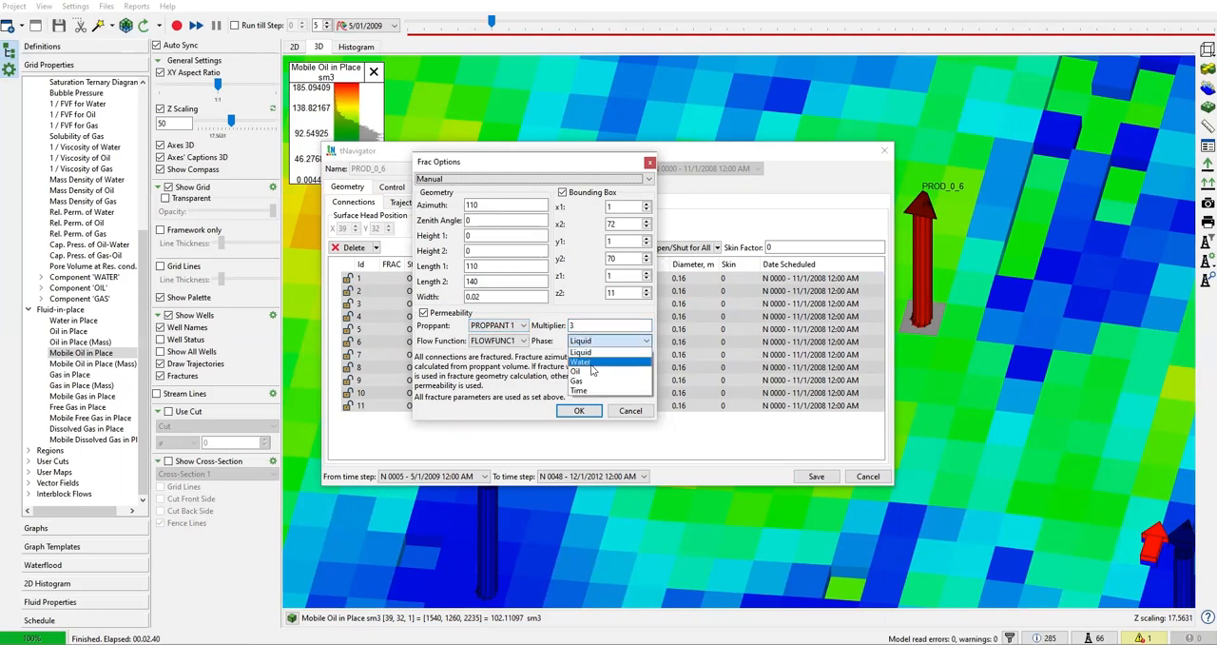
{"action": "left_click", "coordinate": [597, 390]}
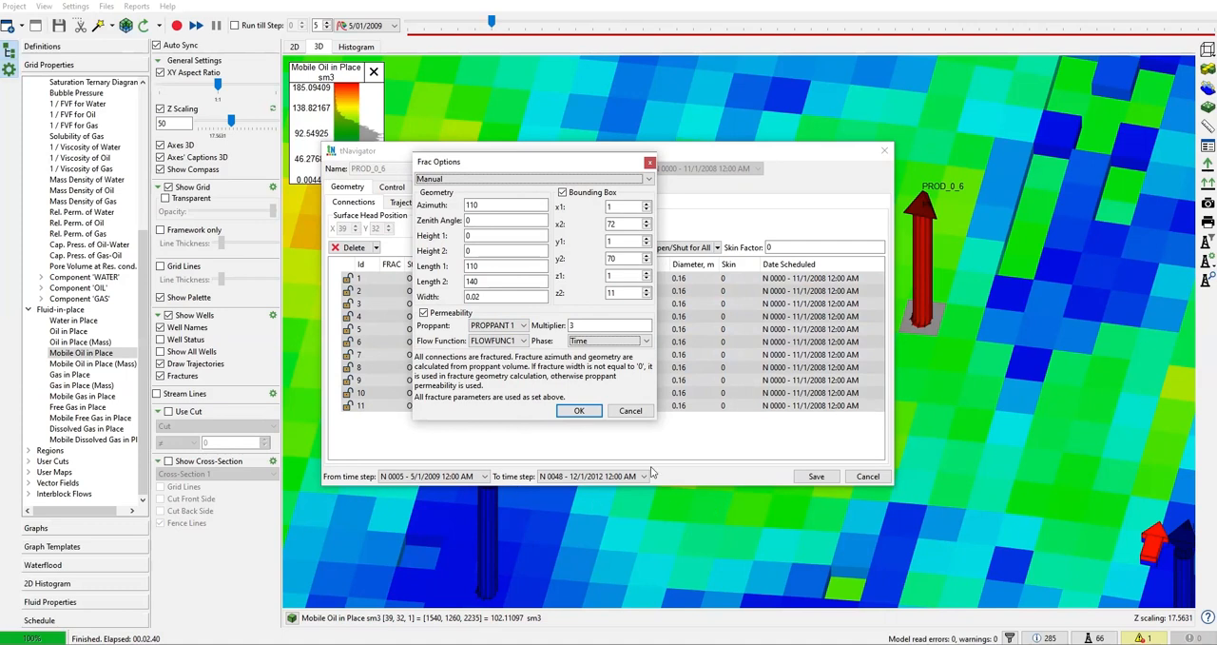
{"action": "left_click", "coordinate": [578, 413]}
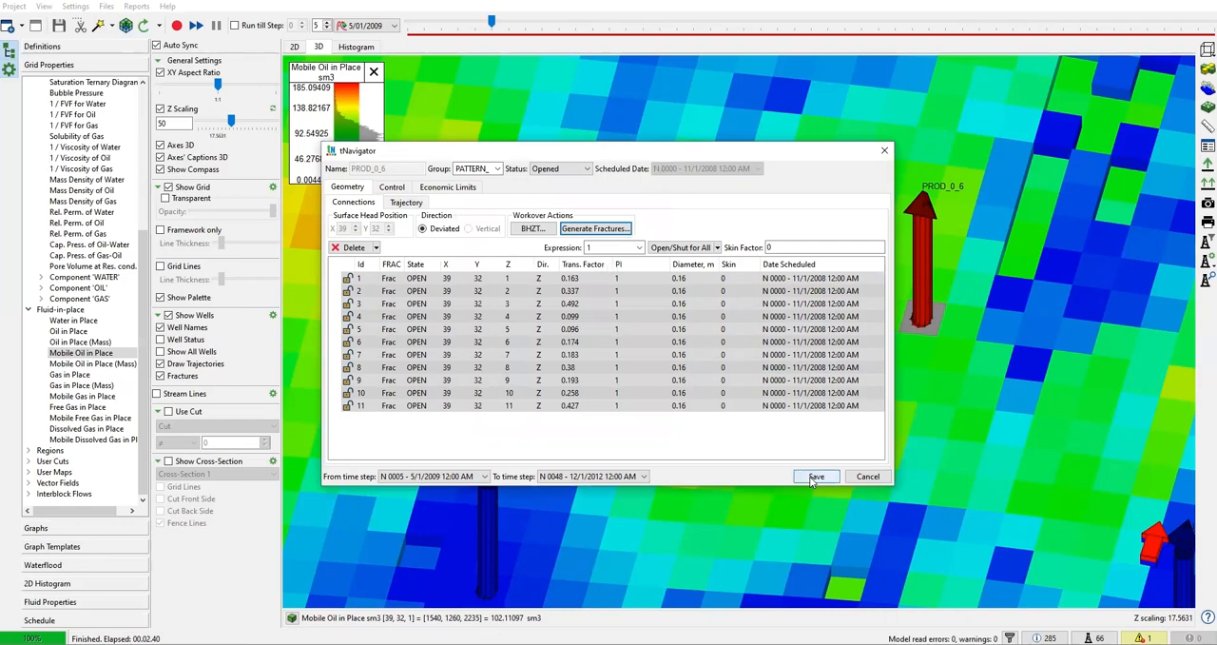
{"action": "left_click", "coordinate": [815, 477]}
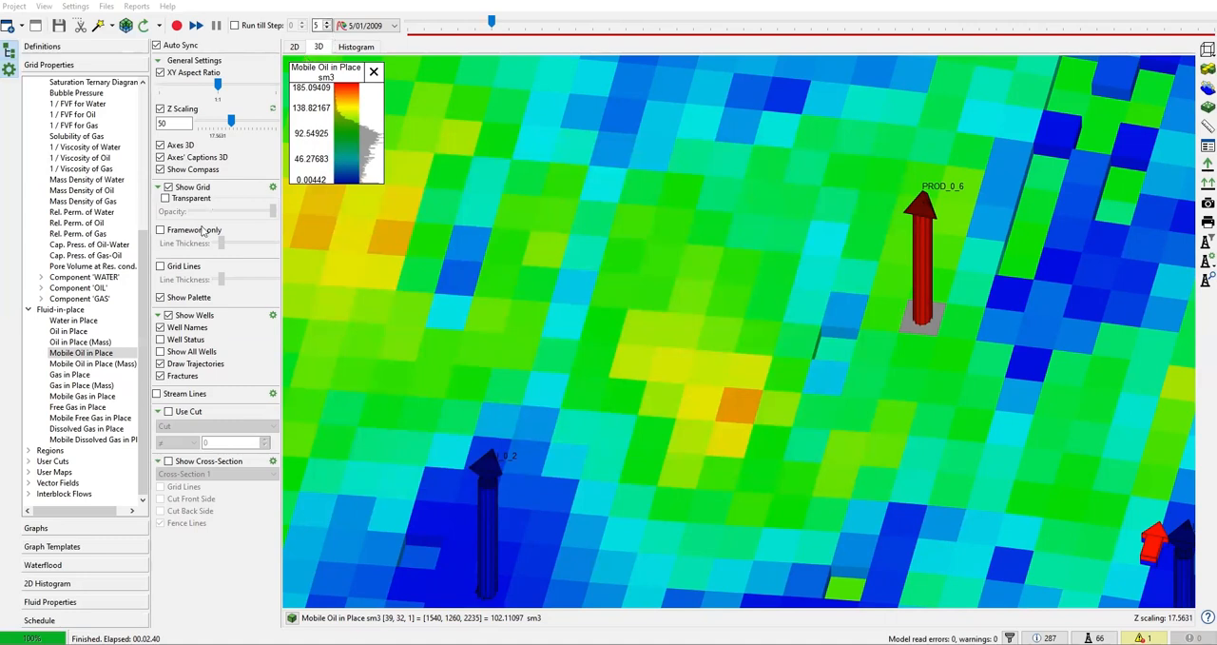
Hide the grid, advance to time step 6/01/2009 and examine the new fracture at PROD_0_6 from above
{"action": "left_click", "coordinate": [168, 188]}
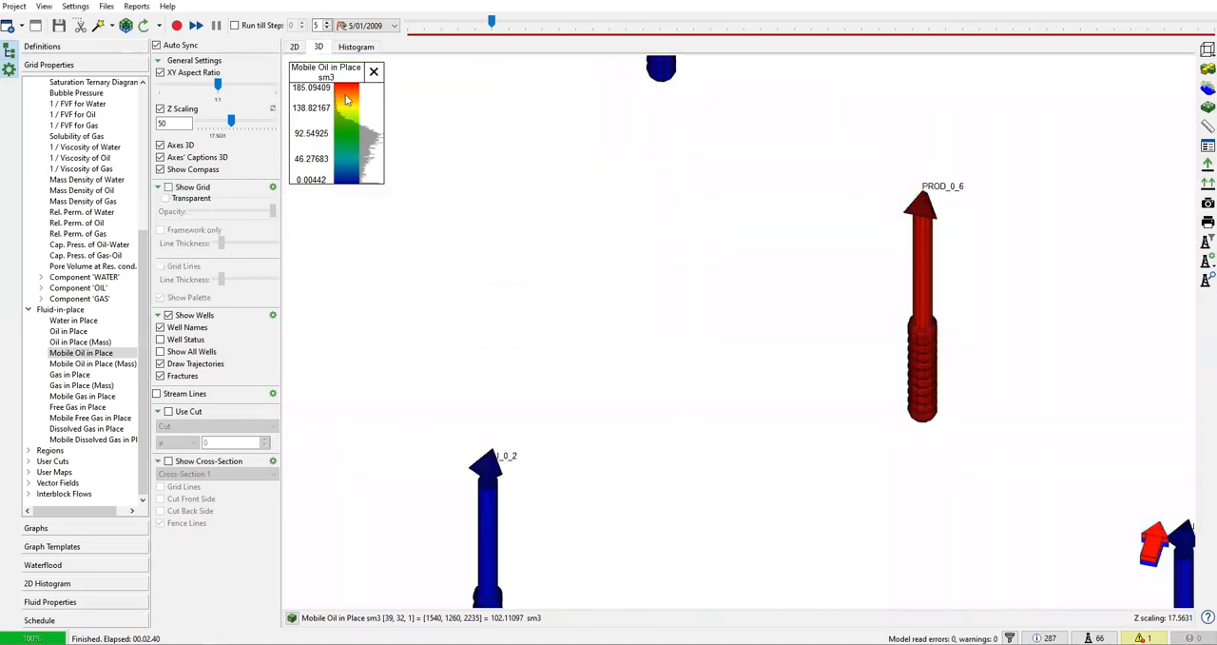
{"action": "left_click", "coordinate": [327, 24]}
{"action": "left_click_drag", "start_coordinate": [904, 362], "coordinate": [904, 386]}
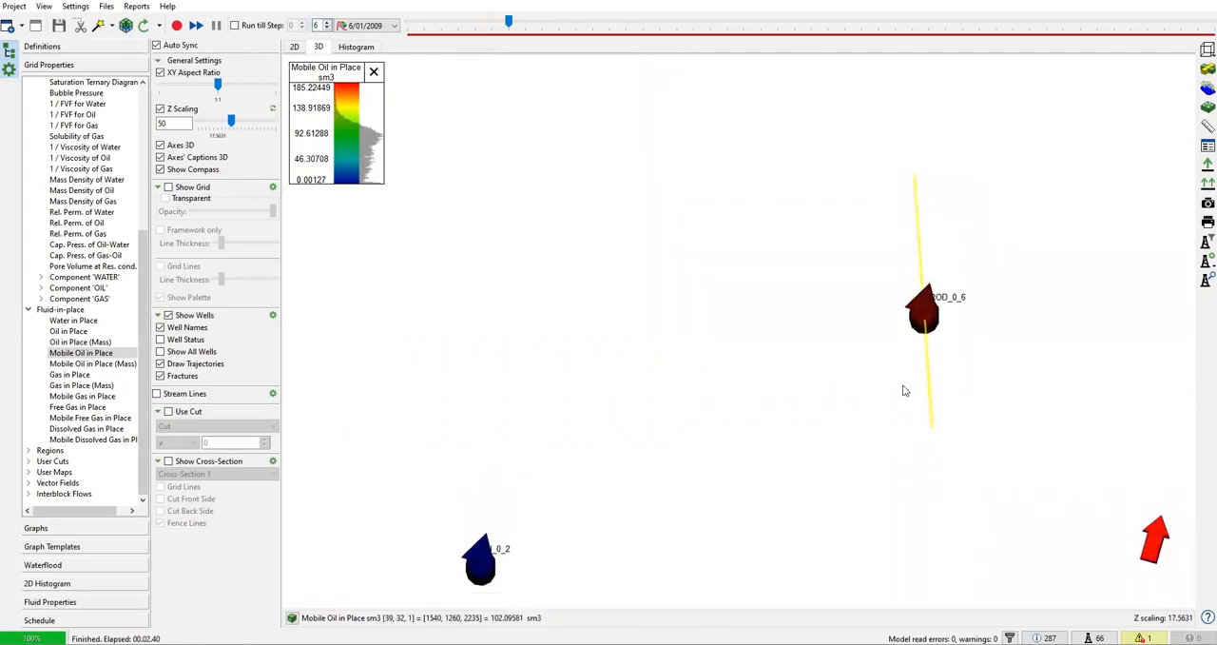
{"action": "scroll", "coordinate": [910, 355], "scroll_direction": "up", "scroll_amount": 4}
{"action": "left_click_drag", "start_coordinate": [894, 333], "coordinate": [777, 343]}
{"action": "scroll", "coordinate": [776, 343], "scroll_direction": "down", "scroll_amount": 2}
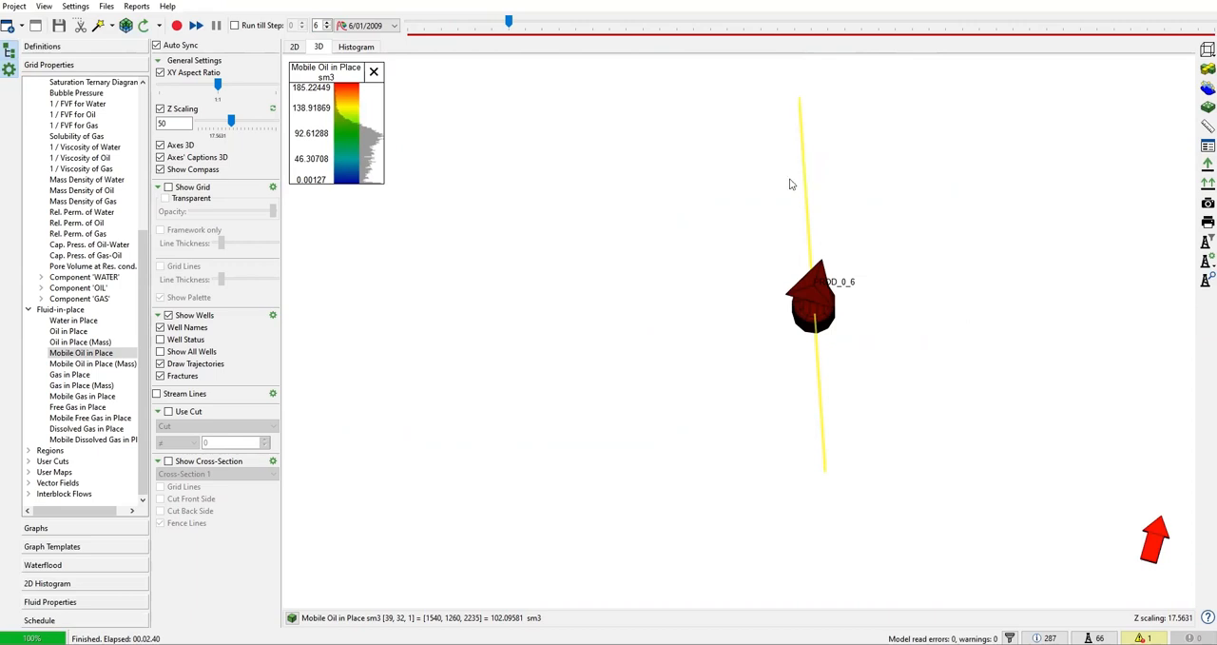
Show the grid again and view the PROD_0_6 fracture among the surrounding wells
{"action": "left_click", "coordinate": [168, 188]}
{"action": "scroll", "coordinate": [478, 283], "scroll_direction": "down", "scroll_amount": 3}
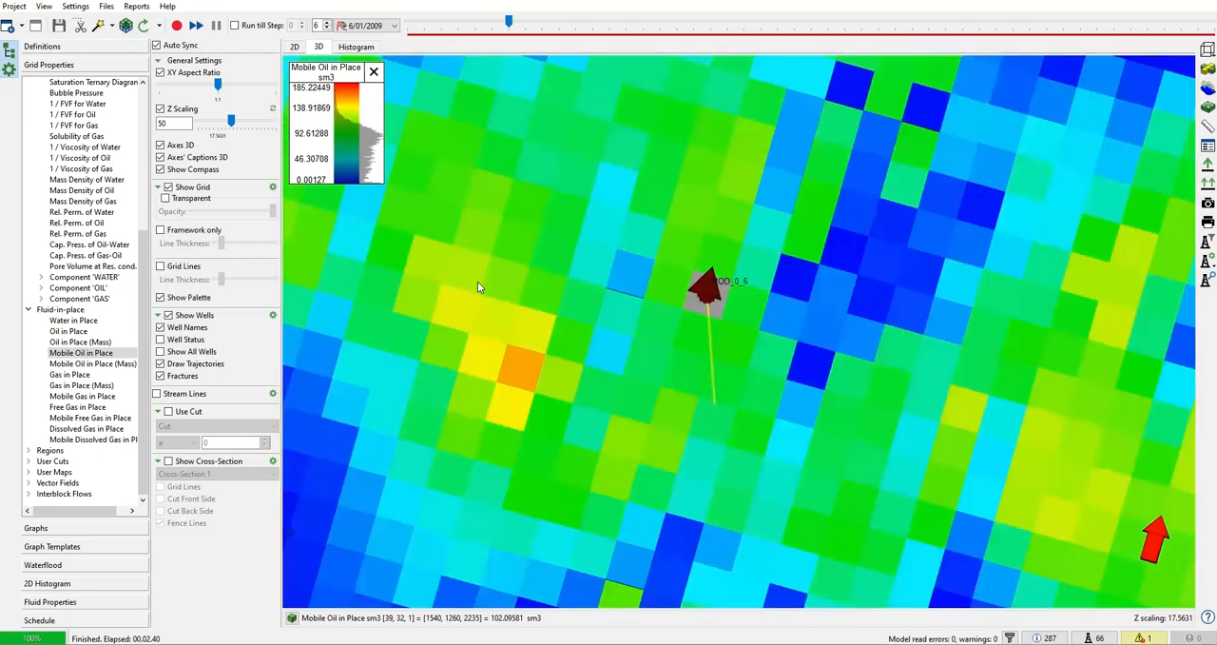
{"action": "scroll", "coordinate": [478, 283], "scroll_direction": "down", "scroll_amount": 3}
{"action": "left_click_drag", "start_coordinate": [476, 282], "coordinate": [569, 292]}
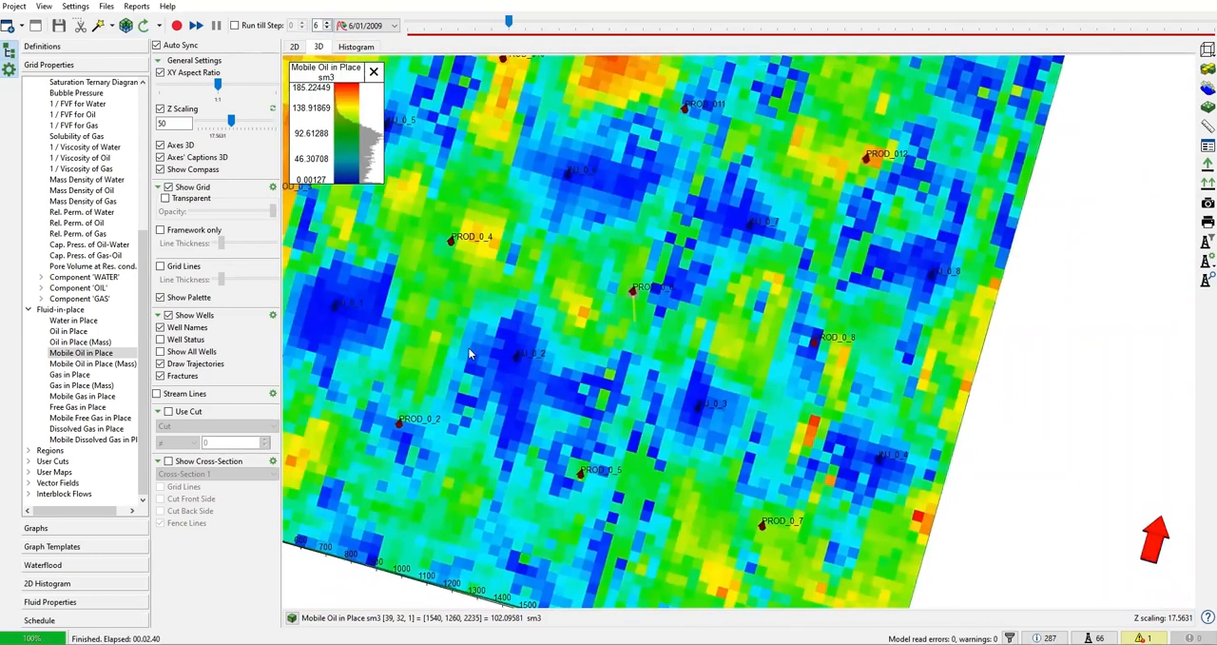
Rerun the simulation from the initial time step 11/01/2008 with the rate graph of PROD_0_6 displayed
{"action": "left_click_drag", "start_coordinate": [509, 20], "coordinate": [442, 21]}
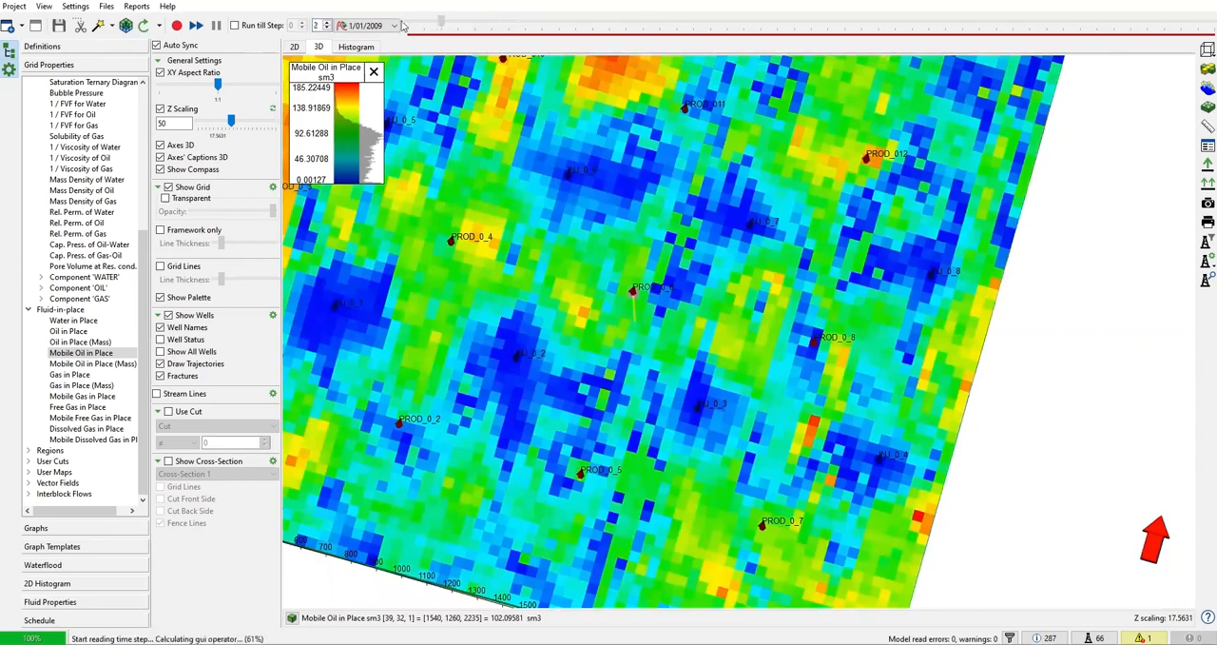
{"action": "left_click", "coordinate": [403, 26]}
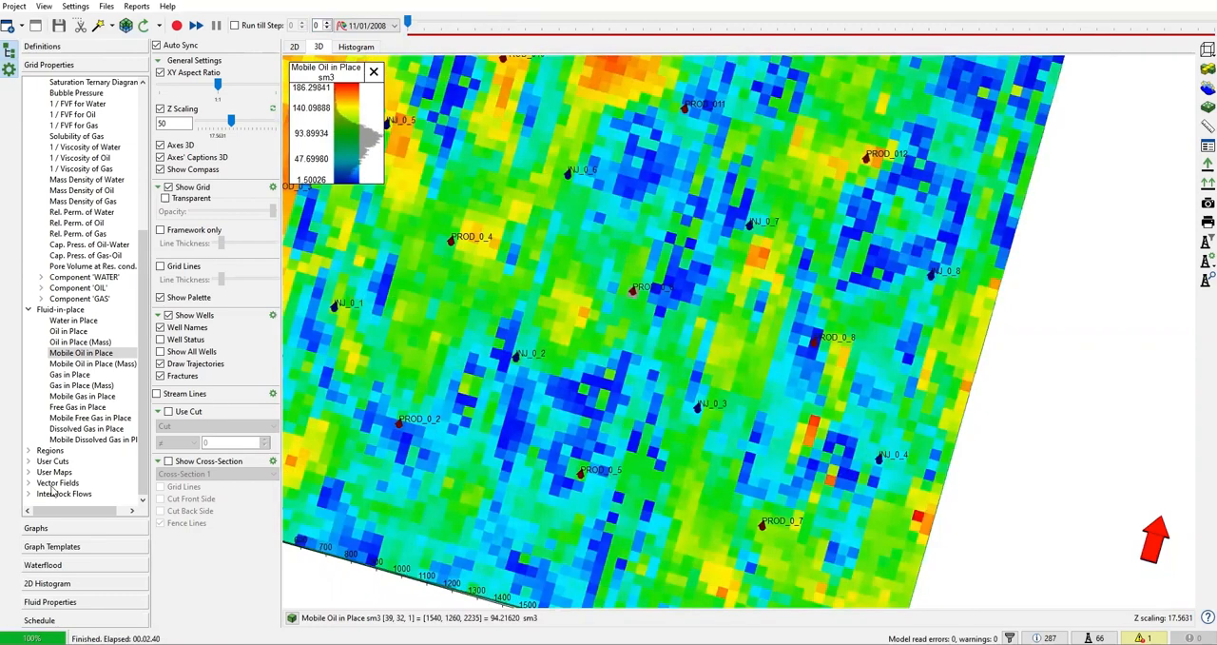
{"action": "left_click", "coordinate": [62, 527]}
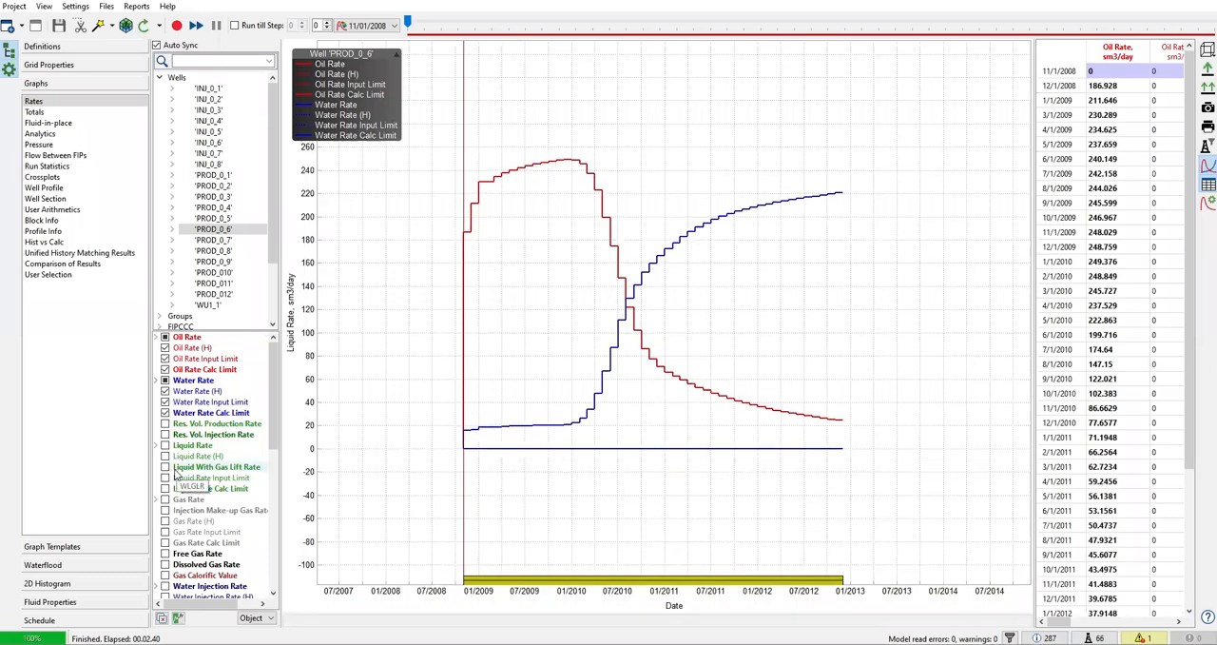
{"action": "left_click", "coordinate": [177, 26]}
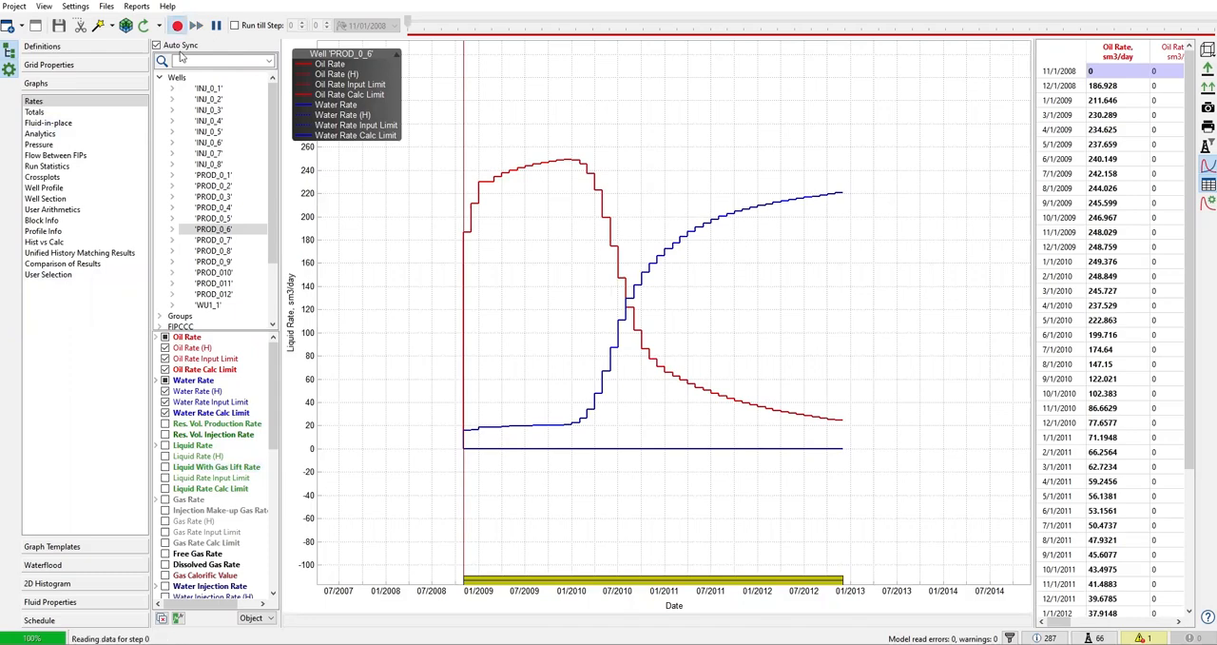